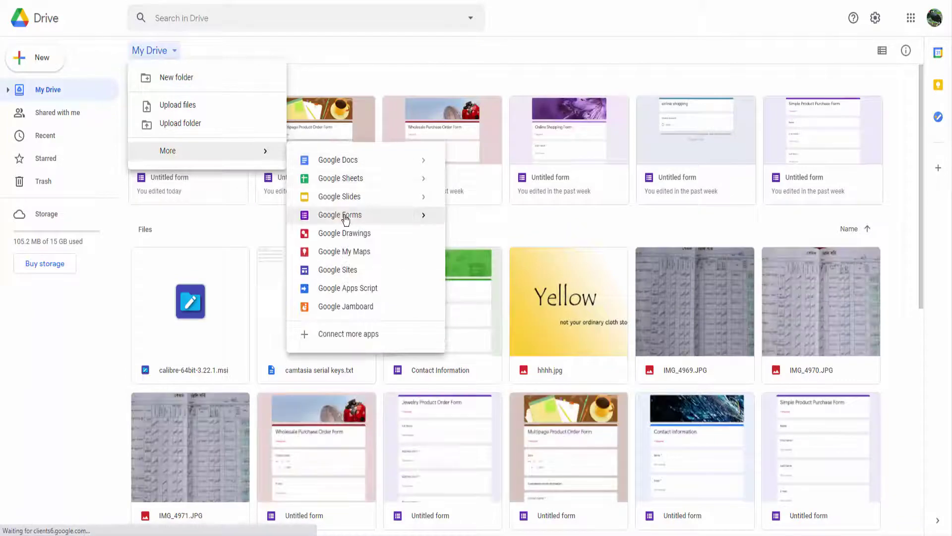
# Create a new blank Google Form from the Google Drive New > More menu.
pyautogui.click(347, 215)
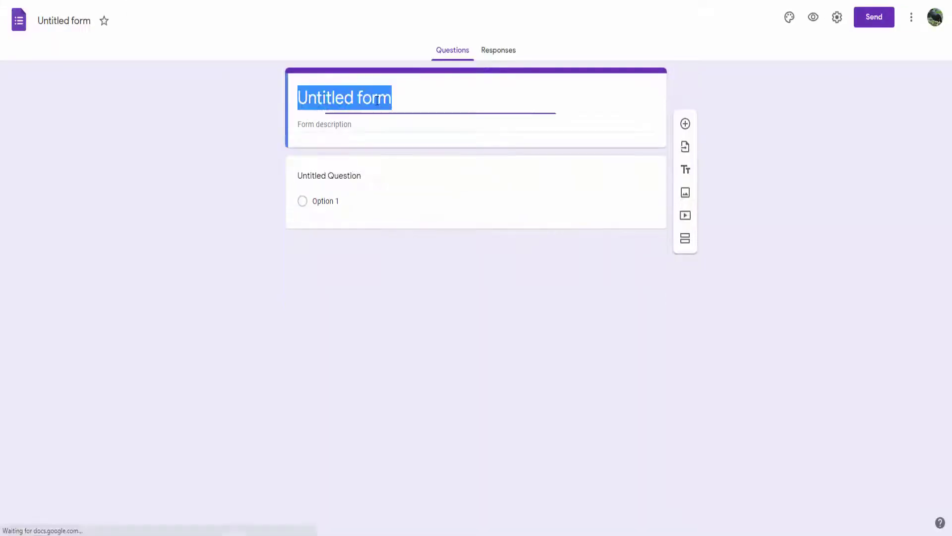
# Replace the form title with 'Business Card Order Form' from the notes and add a blank question.
pyautogui.hotkey('alt', 'Tab')
pyautogui.scroll(4, 821, 271)
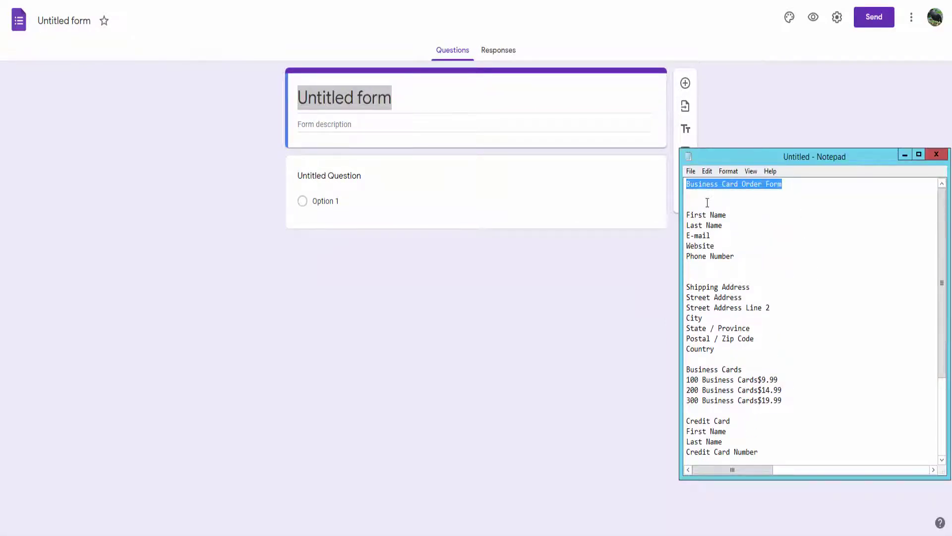
pyautogui.hotkey('ctrl', 'c')
pyautogui.hotkey('alt', 'Tab')
pyautogui.moveTo(392, 98); pyautogui.dragTo(292, 103)
pyautogui.hotkey('ctrl', 'v')
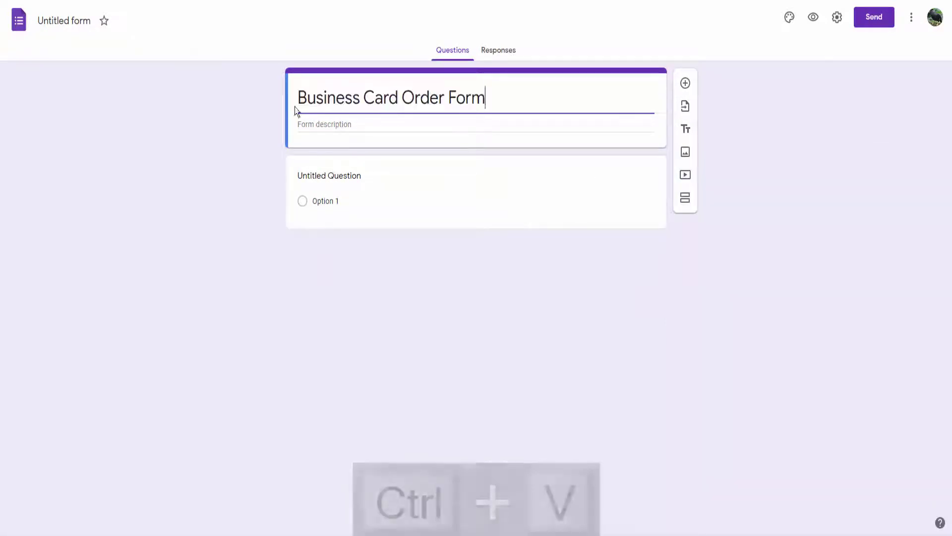
pyautogui.click(686, 84)
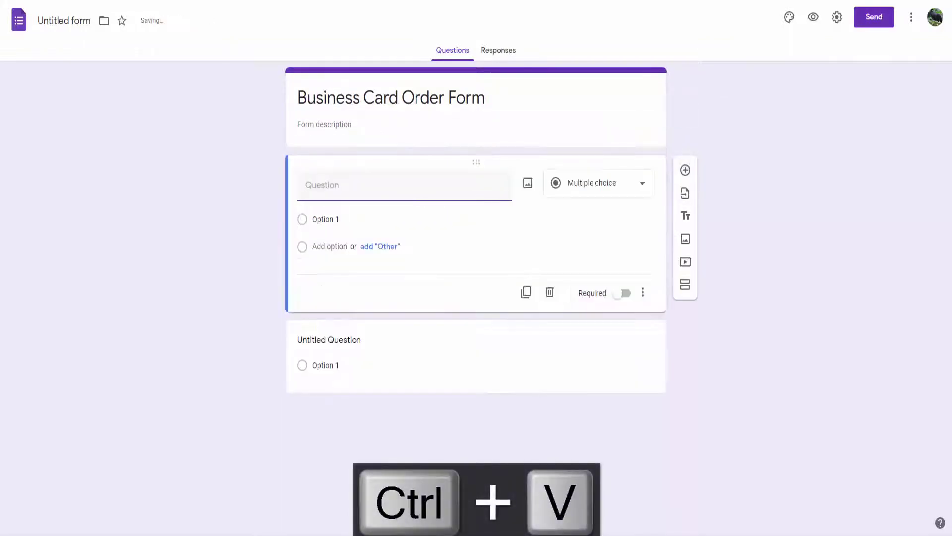
# Title the first question 'First Name', pasted from the notes.
pyautogui.hotkey('alt', 'Tab')
pyautogui.moveTo(727, 215); pyautogui.dragTo(686, 215)
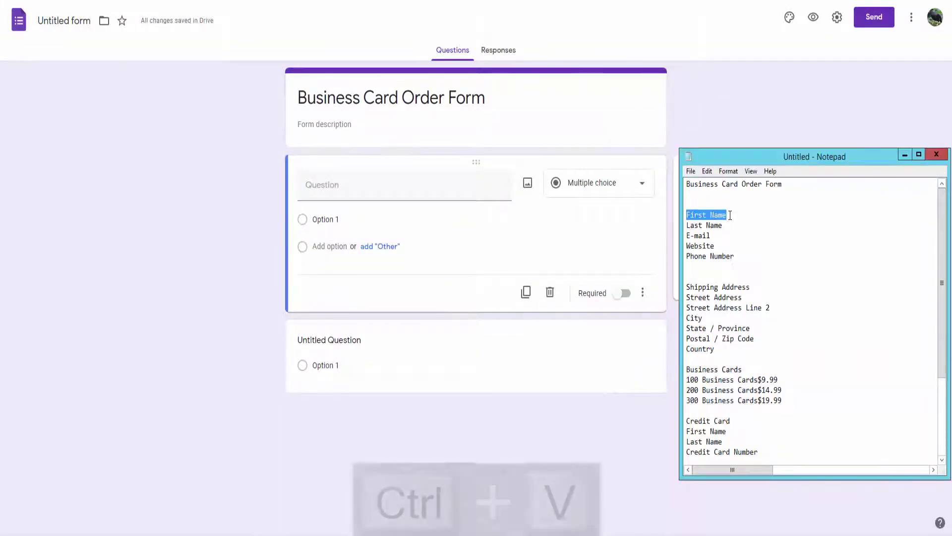
pyautogui.hotkey('ctrl', 'c')
pyautogui.click(330, 184)
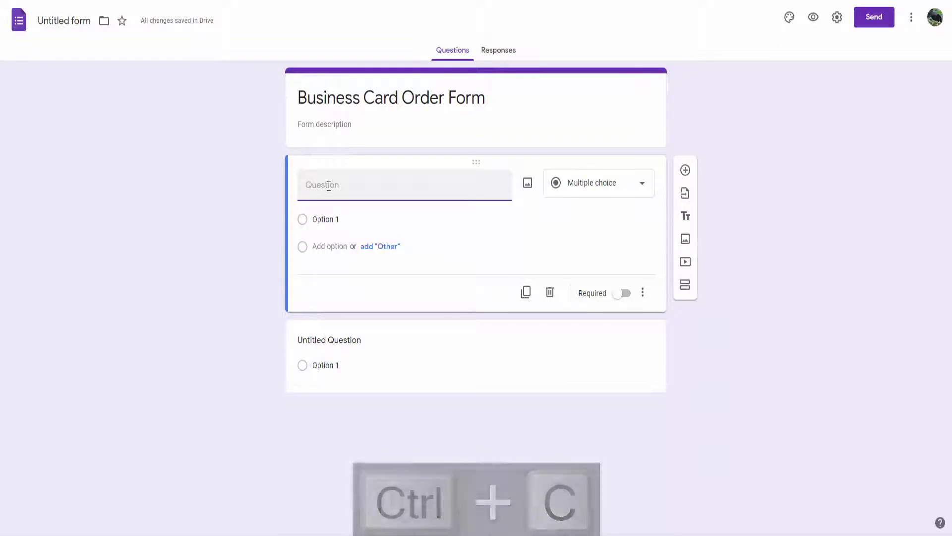
pyautogui.hotkey('ctrl', 'v')
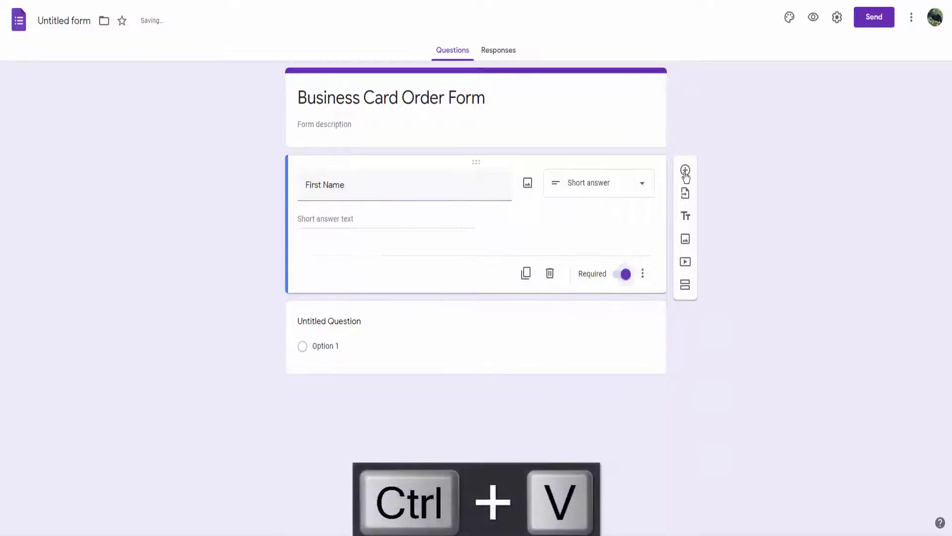
# Add a required 'Last Name' question.
pyautogui.click(686, 171)
pyautogui.hotkey('alt', 'Tab')
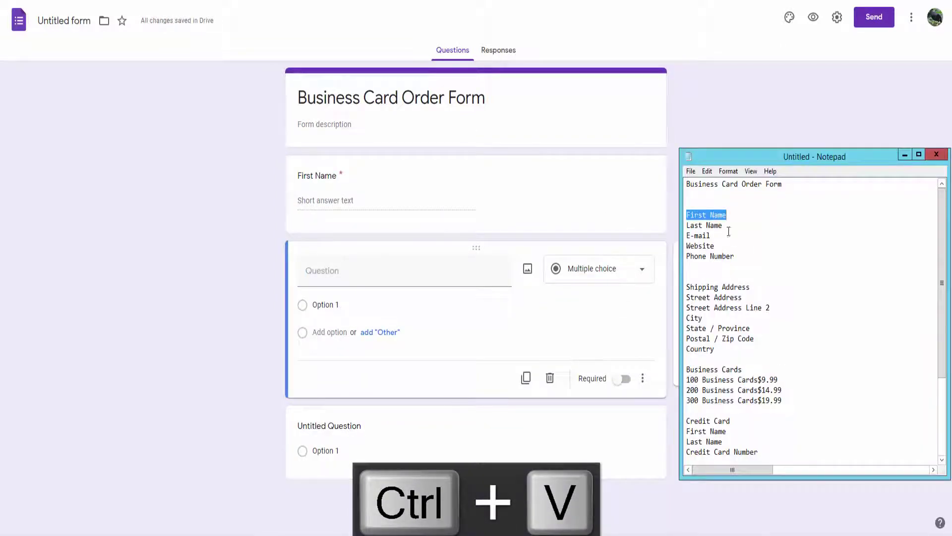
pyautogui.moveTo(728, 228); pyautogui.dragTo(686, 228)
pyautogui.hotkey('ctrl', 'c')
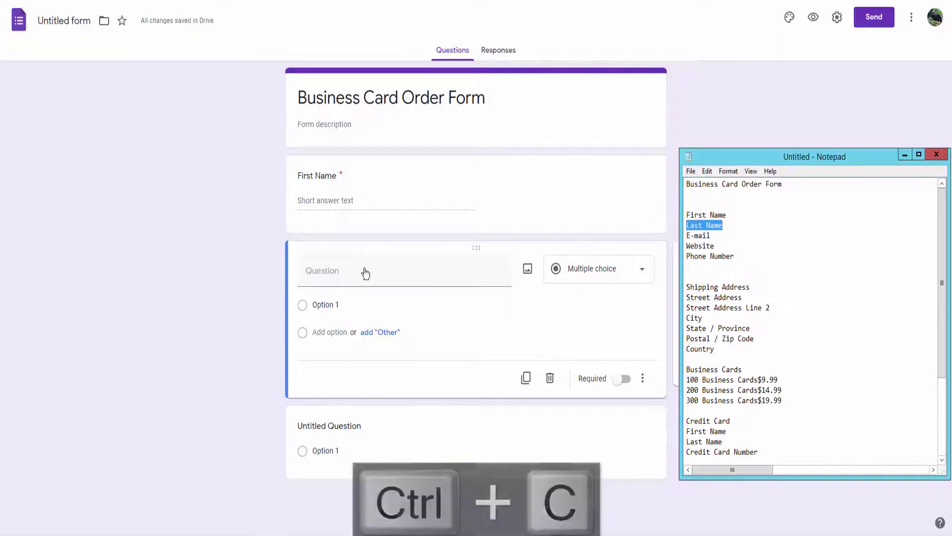
pyautogui.click(363, 272)
pyautogui.hotkey('ctrl', 'v')
pyautogui.click(625, 363)
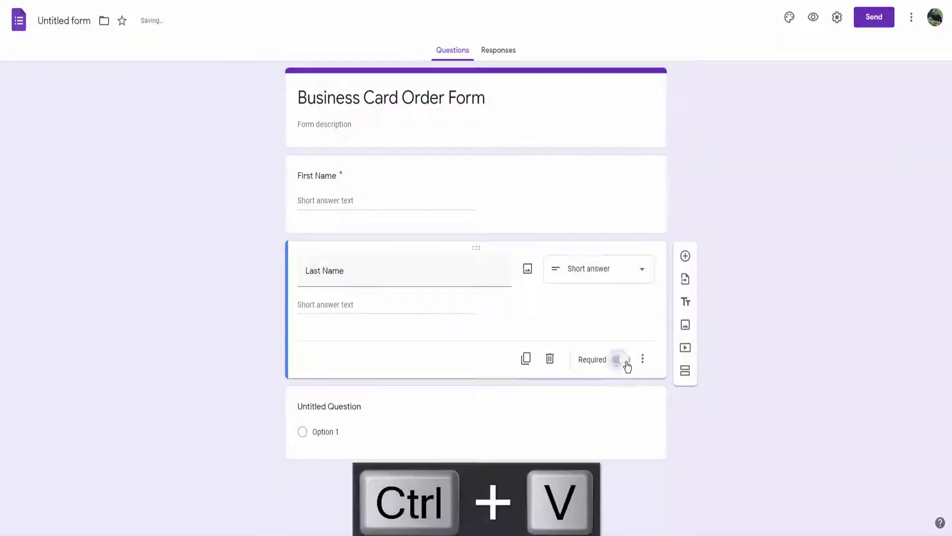
# Add a required 'E-mail' question.
pyautogui.click(685, 257)
pyautogui.hotkey('alt', 'Tab')
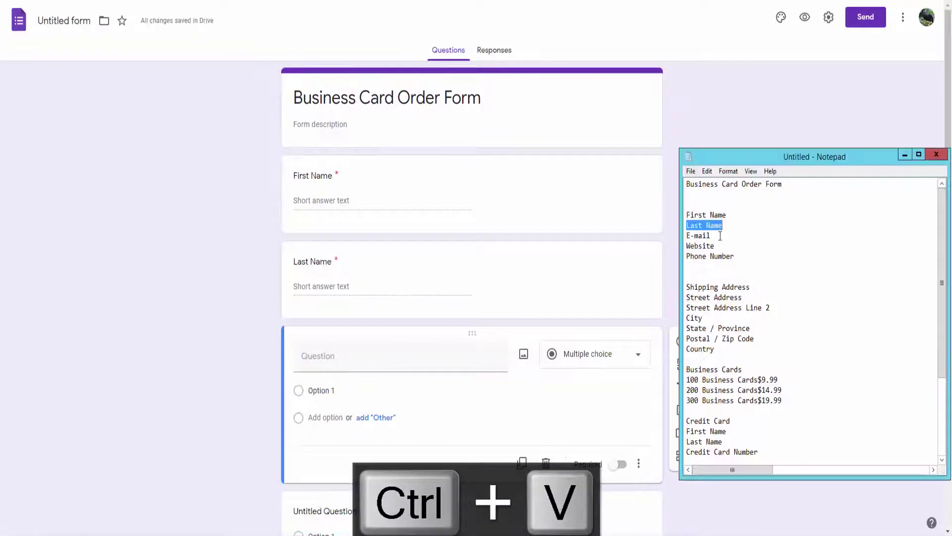
pyautogui.moveTo(720, 236); pyautogui.dragTo(687, 236)
pyautogui.hotkey('ctrl', 'c')
pyautogui.click(337, 359)
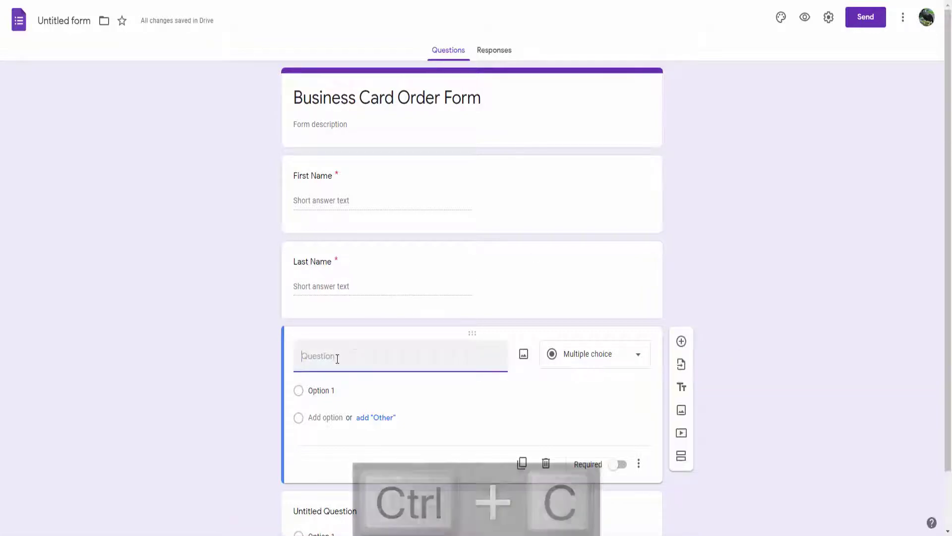
pyautogui.hotkey('ctrl', 'v')
pyautogui.click(620, 445)
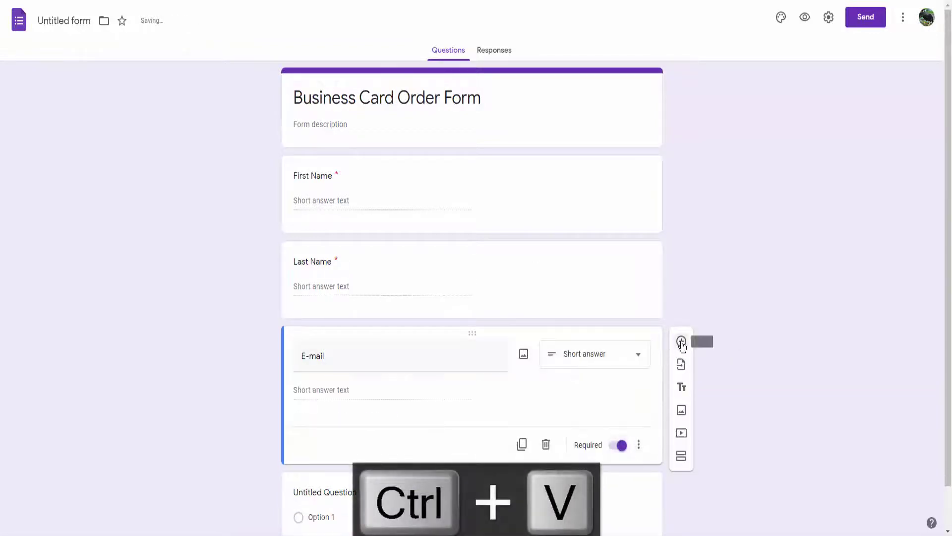
# Add a required 'Website' question.
pyautogui.click(681, 341)
pyautogui.hotkey('alt', 'Tab')
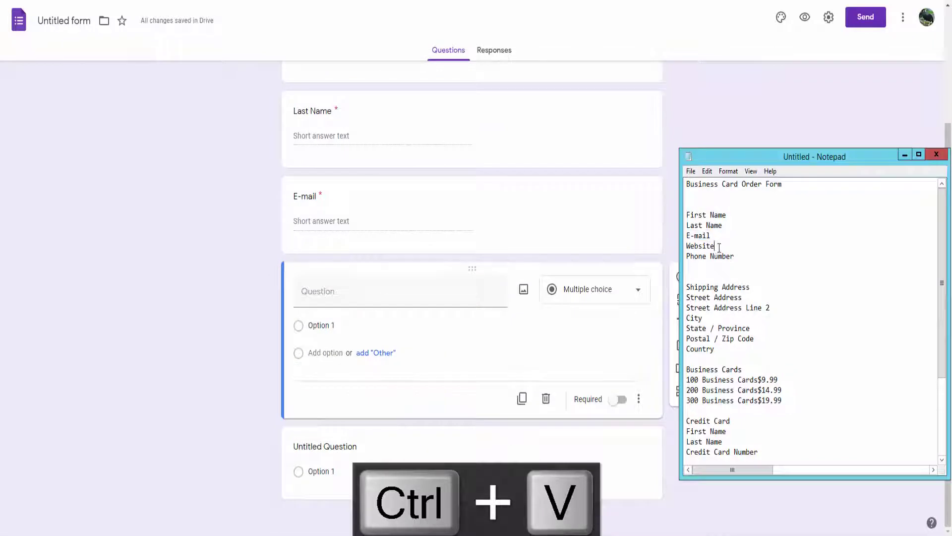
pyautogui.moveTo(719, 246); pyautogui.dragTo(687, 246)
pyautogui.hotkey('ctrl', 'c')
pyautogui.click(327, 295)
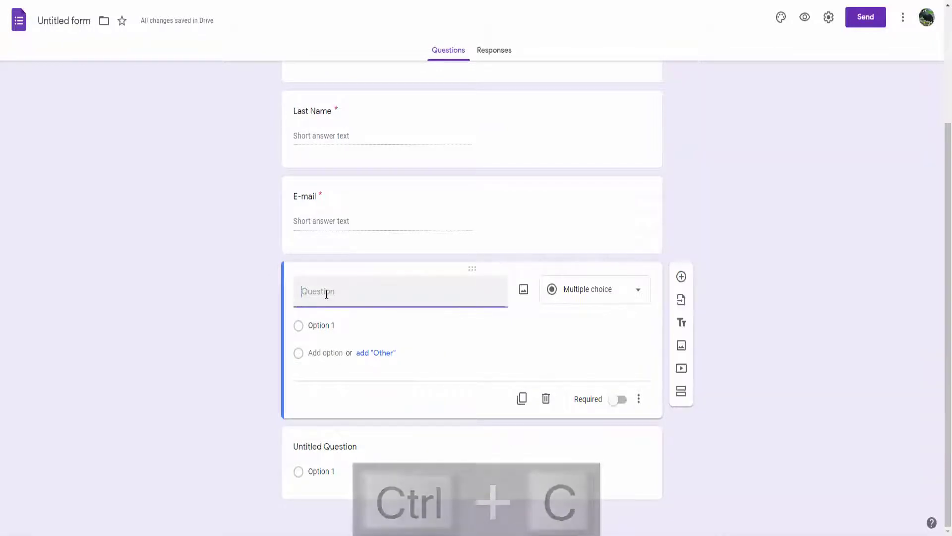
pyautogui.hotkey('ctrl', 'v')
pyautogui.click(638, 399)
pyautogui.click(626, 402)
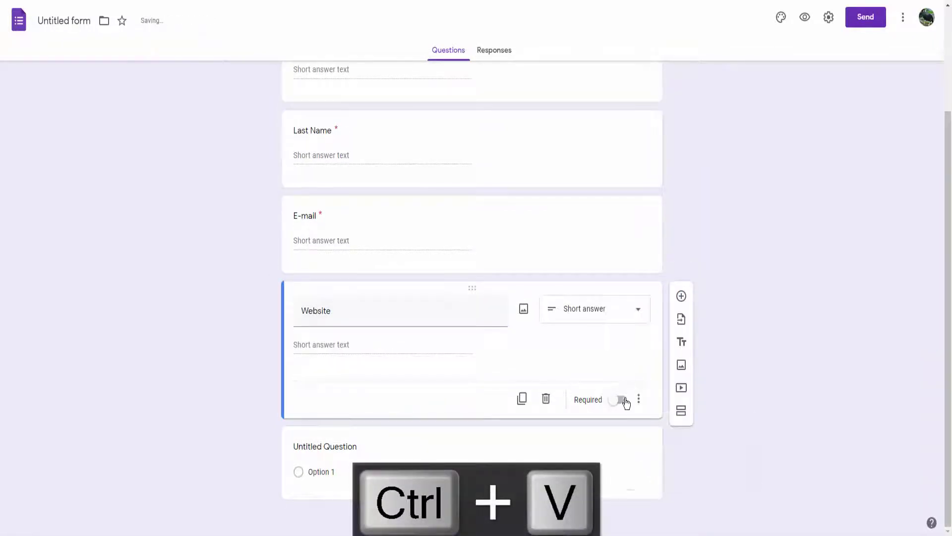
# Add a 'Phone Number' question.
pyautogui.click(681, 295)
pyautogui.hotkey('alt', 'Tab')
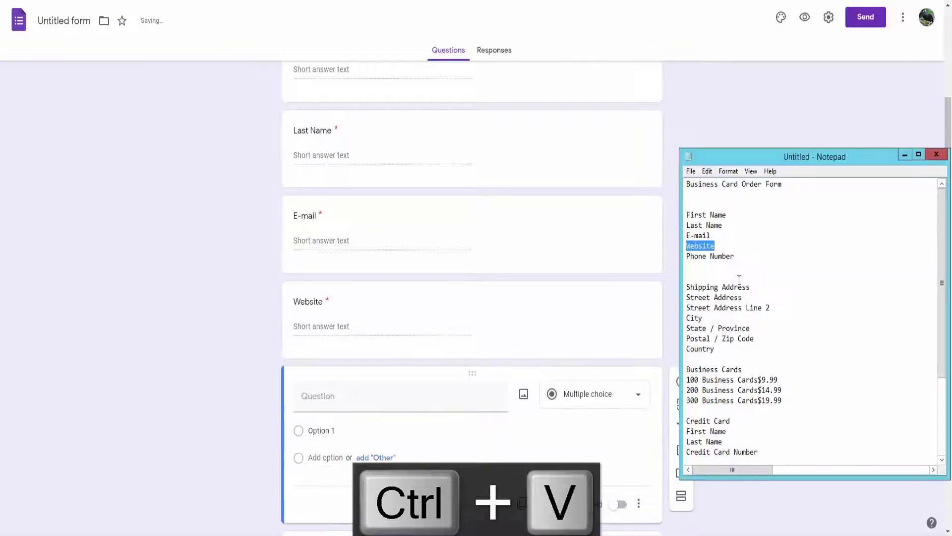
pyautogui.moveTo(735, 256); pyautogui.dragTo(687, 256)
pyautogui.hotkey('ctrl', 'c')
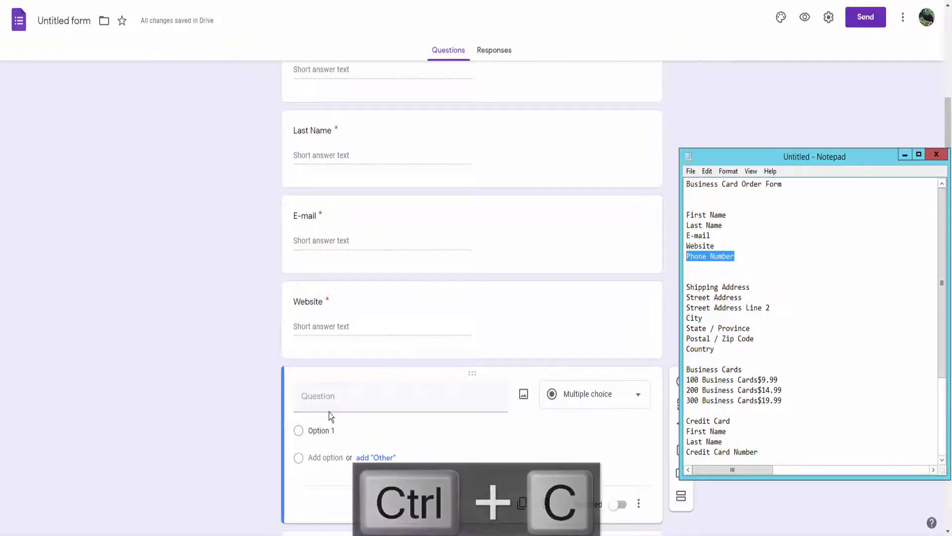
pyautogui.click(323, 397)
pyautogui.hotkey('ctrl', 'v')
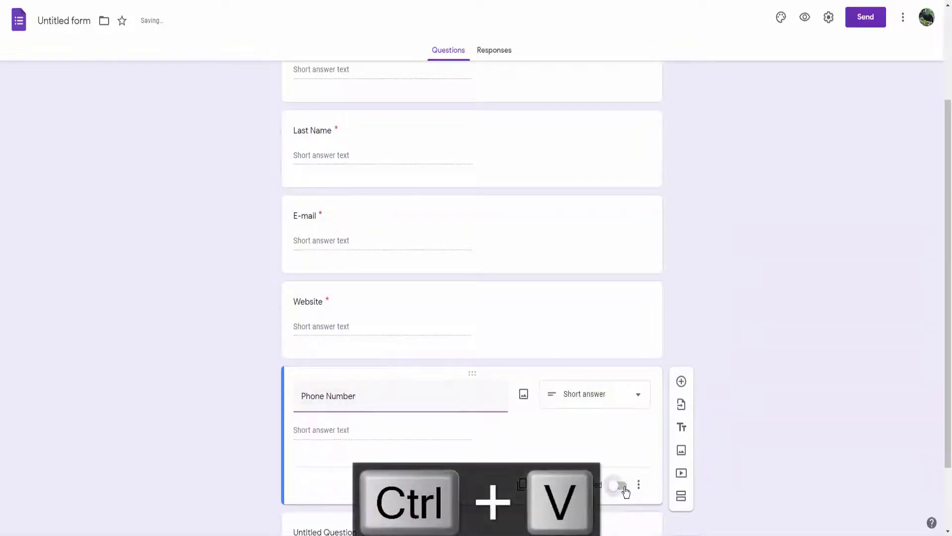
# Add a blank question after Phone Number and copy the 'Shipping Address' label.
pyautogui.click(682, 382)
pyautogui.hotkey('alt', 'Tab')
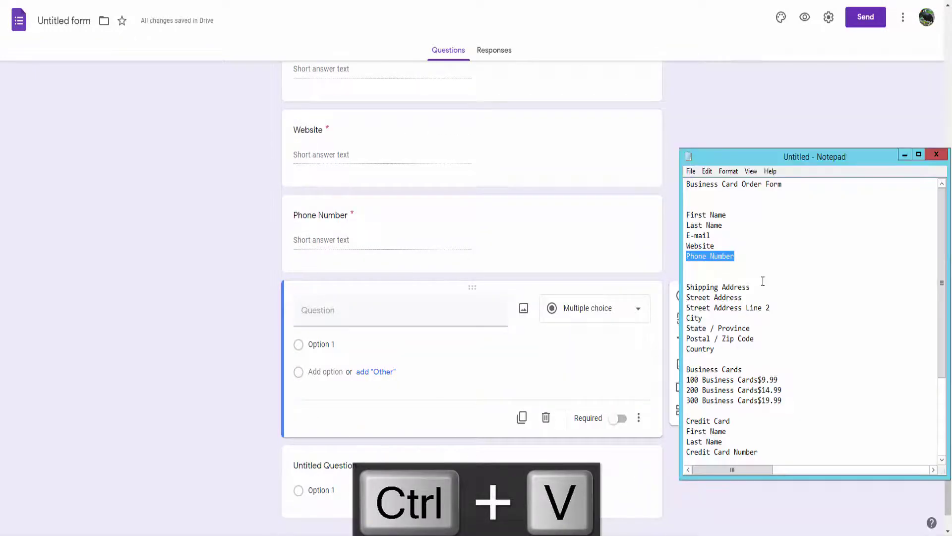
pyautogui.moveTo(751, 287); pyautogui.dragTo(687, 287)
pyautogui.hotkey('ctrl', 'c')
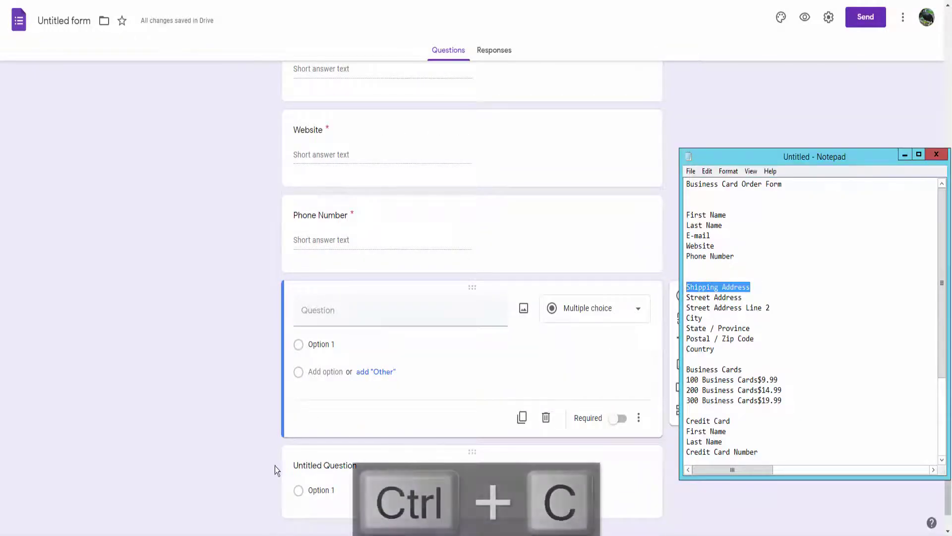
pyautogui.hotkey('alt', 'Tab')
# Add a title block named 'Shipping Address'.
pyautogui.click(683, 347)
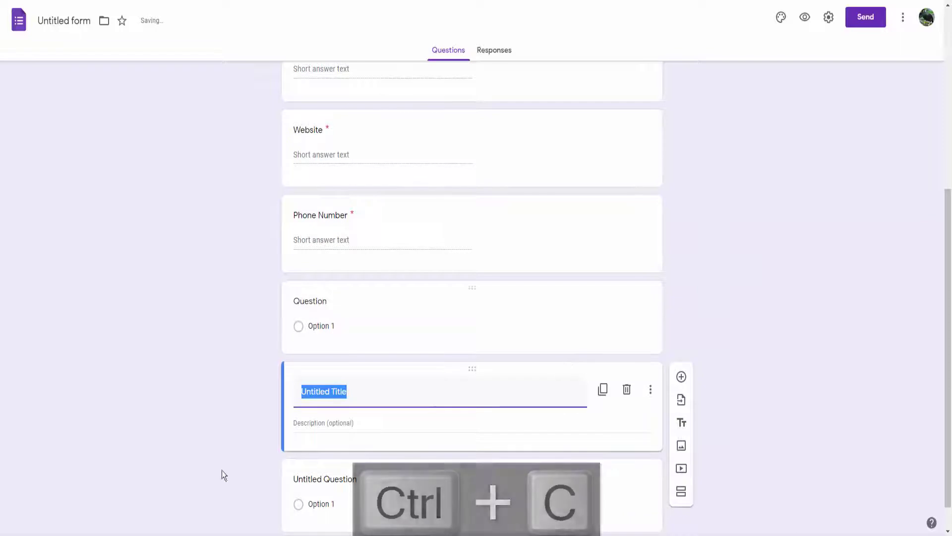
pyautogui.hotkey('ctrl', 'v')
pyautogui.scroll(-1, 389, 408)
pyautogui.click(318, 447)
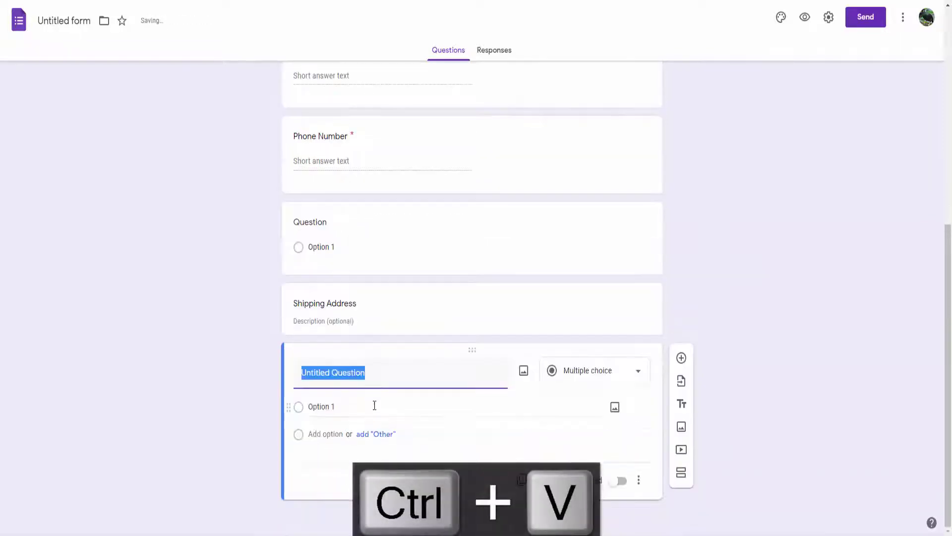
# Add 'Street Address' and 'Street Address Line 2' questions.
pyautogui.hotkey('alt', 'Tab')
pyautogui.press('Down')
pyautogui.hotkey('shift', 'End')
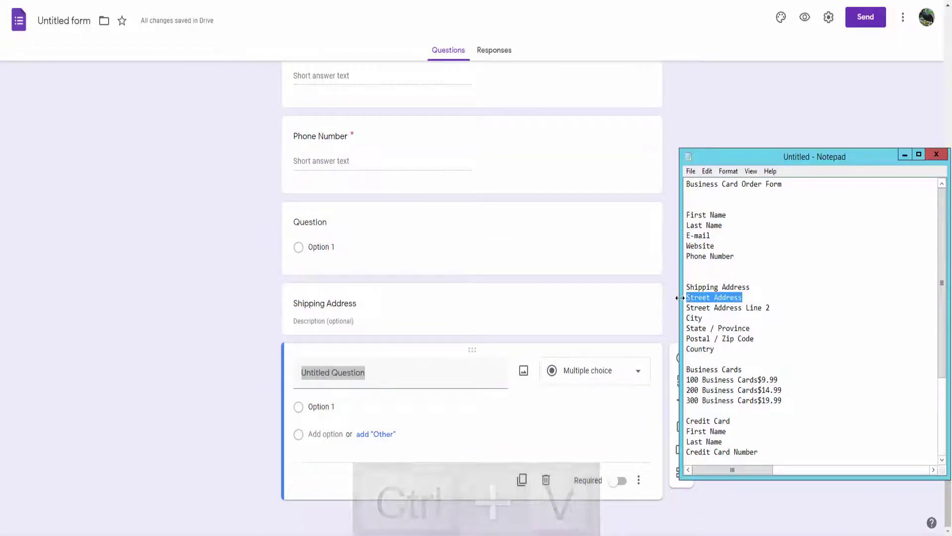
pyautogui.hotkey('ctrl', 'c')
pyautogui.hotkey('alt', 'Tab')
pyautogui.hotkey('ctrl', 'v')
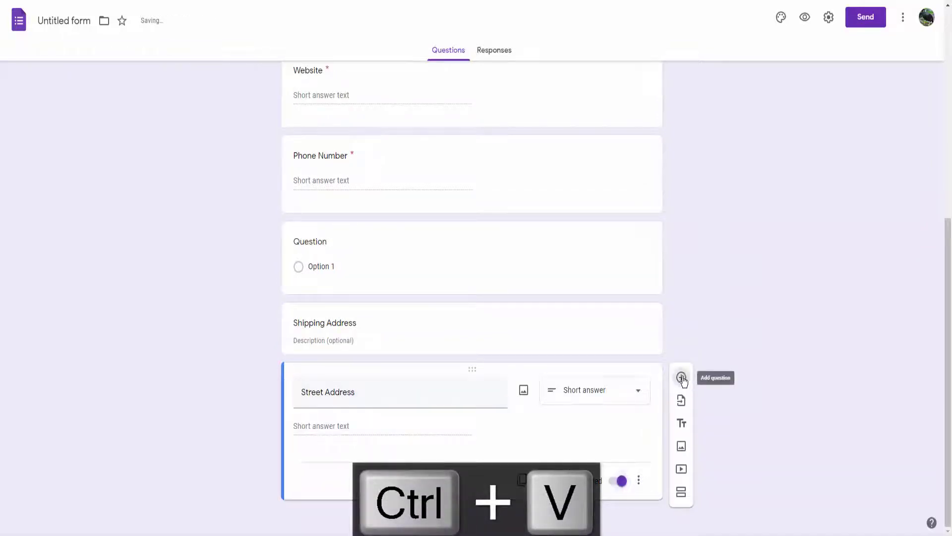
pyautogui.click(681, 377)
pyautogui.hotkey('alt', 'Tab')
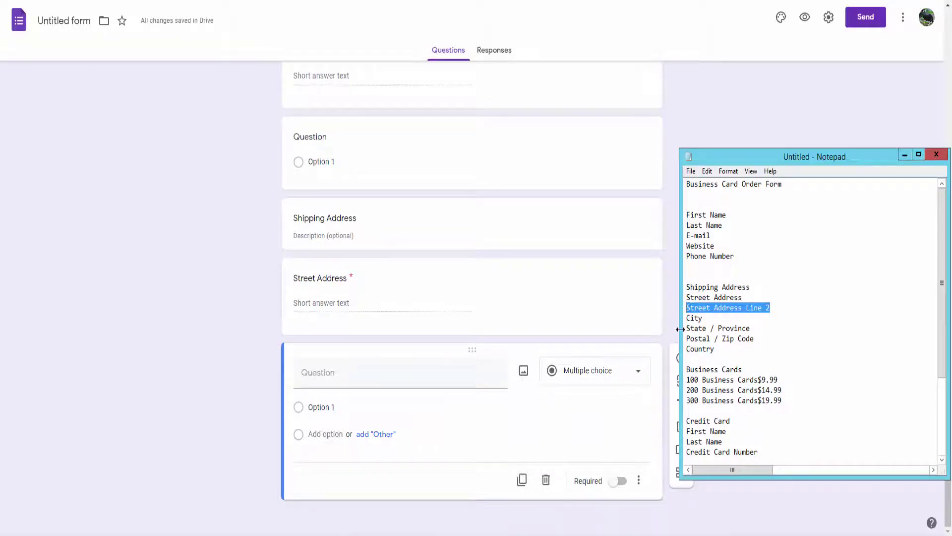
pyautogui.click(328, 375)
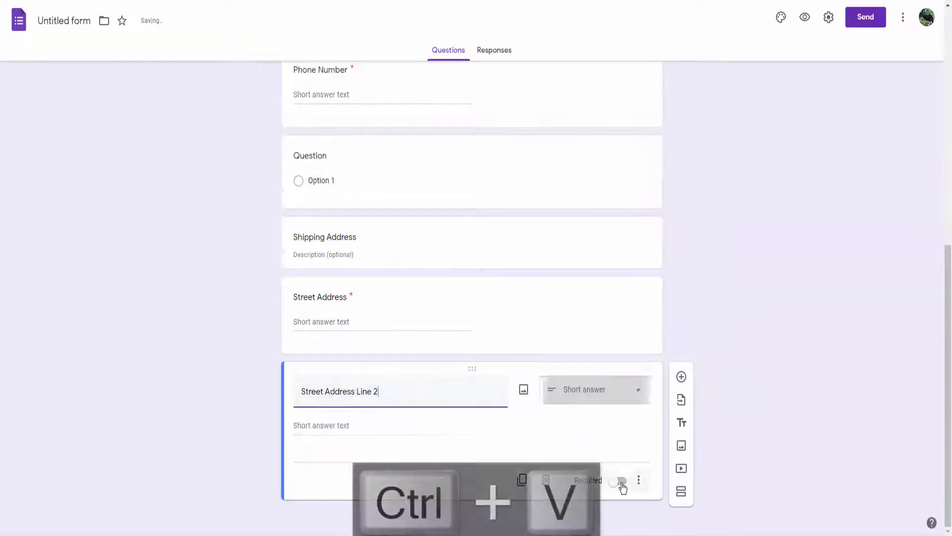
pyautogui.click(681, 377)
# Add 'City' and 'State / Province' questions.
pyautogui.hotkey('alt', 'Tab')
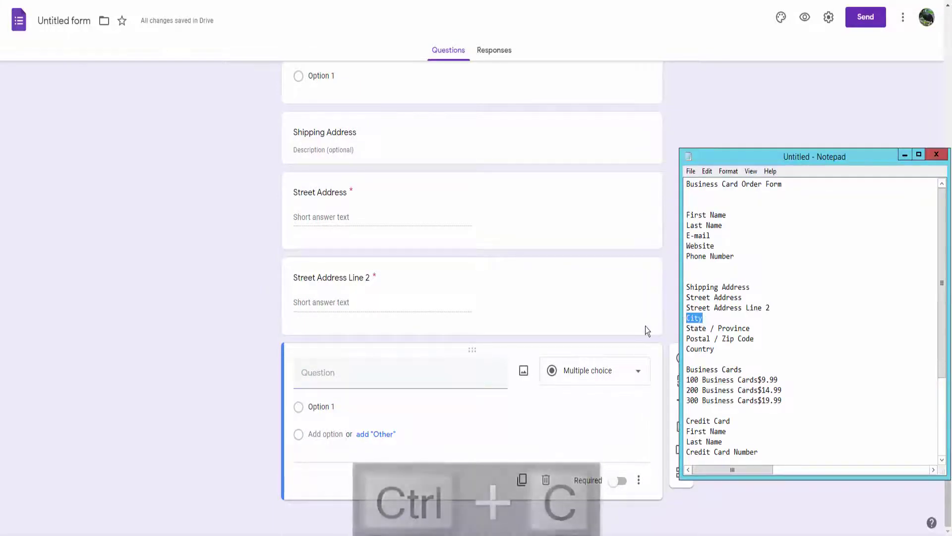
pyautogui.click(332, 376)
pyautogui.hotkey('ctrl', 'v')
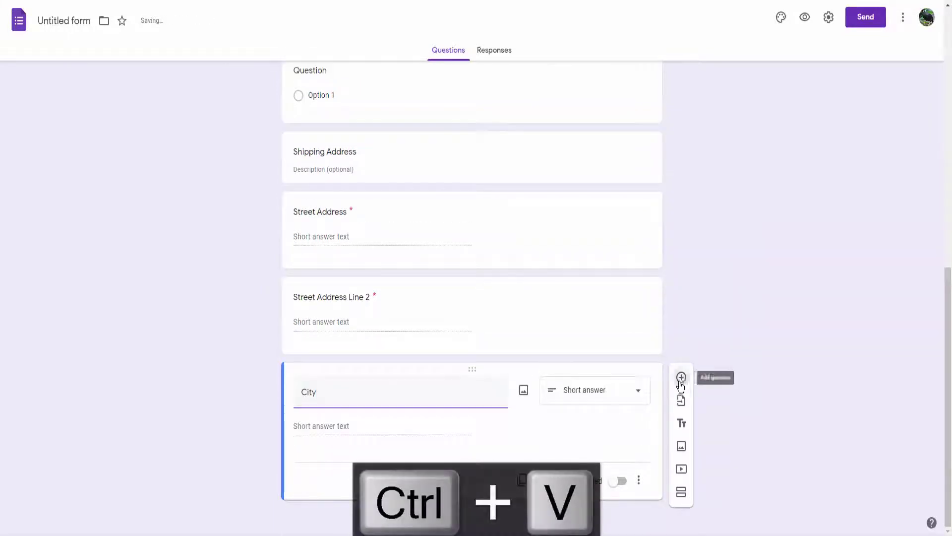
pyautogui.click(681, 378)
pyautogui.hotkey('alt', 'Tab')
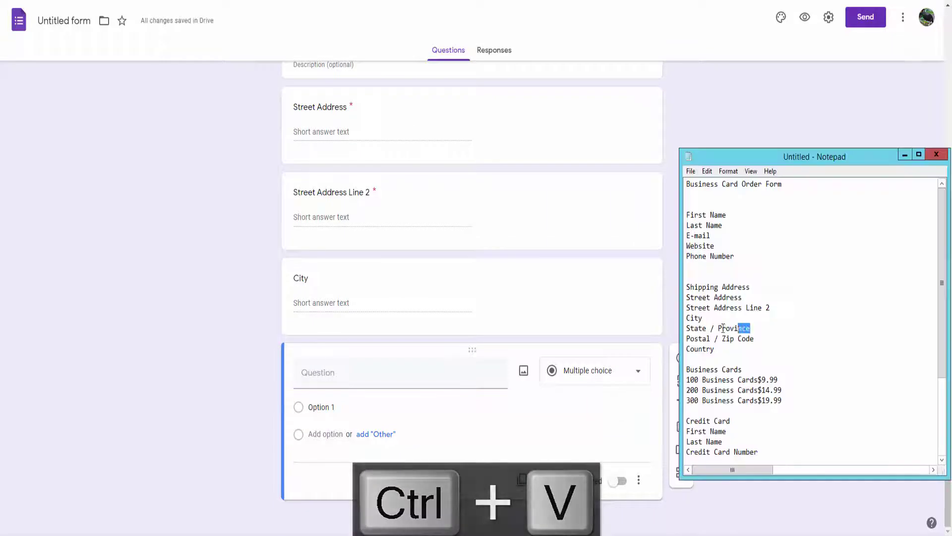
pyautogui.click(314, 374)
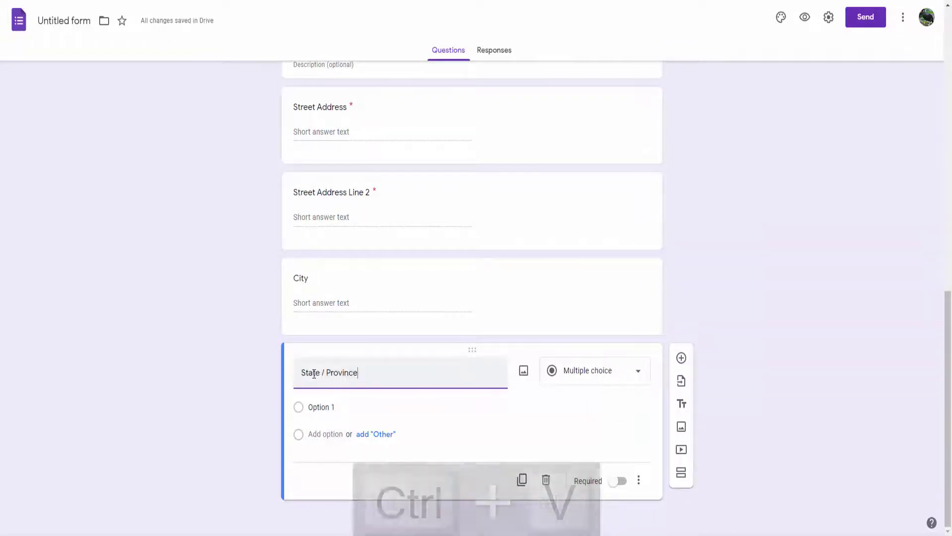
pyautogui.click(681, 378)
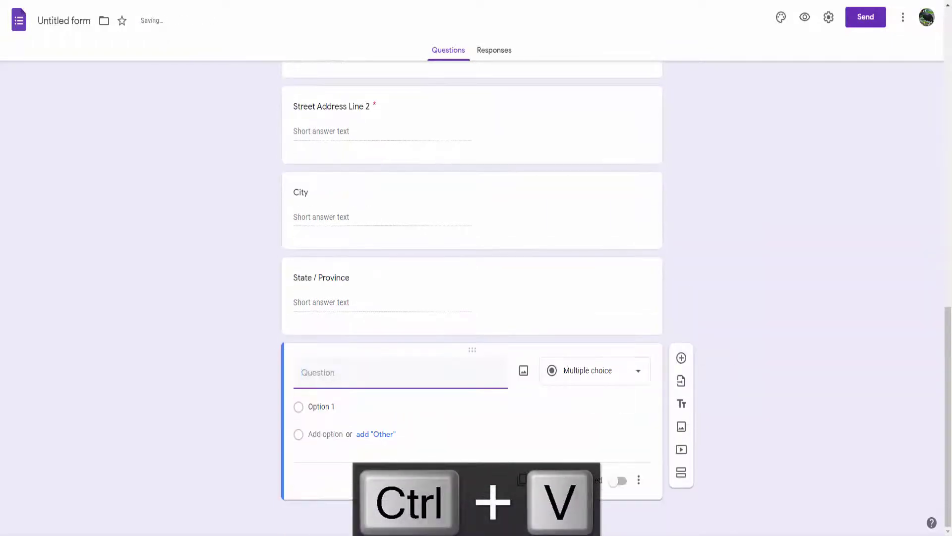
# Add 'Postal / Zip Code' and 'Country' questions, then a blank question.
pyautogui.hotkey('alt', 'Tab')
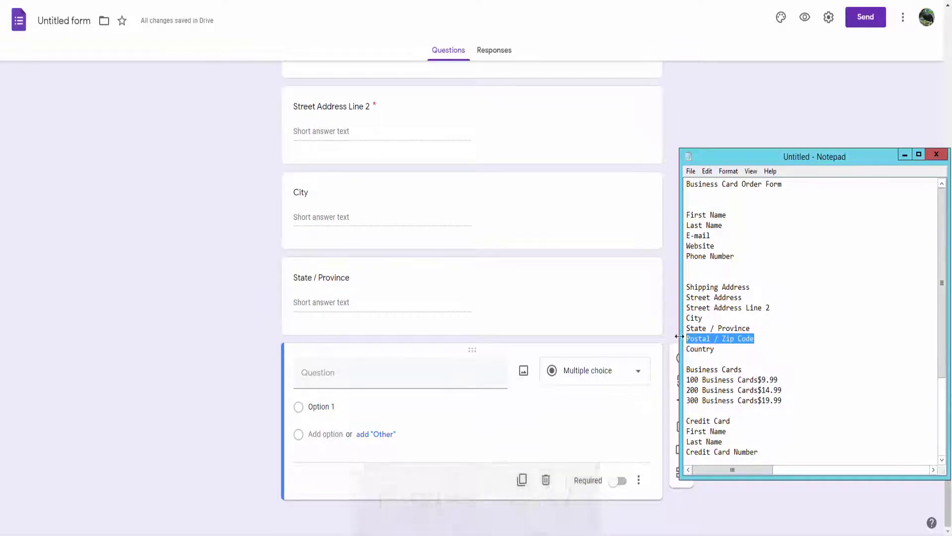
pyautogui.click(338, 379)
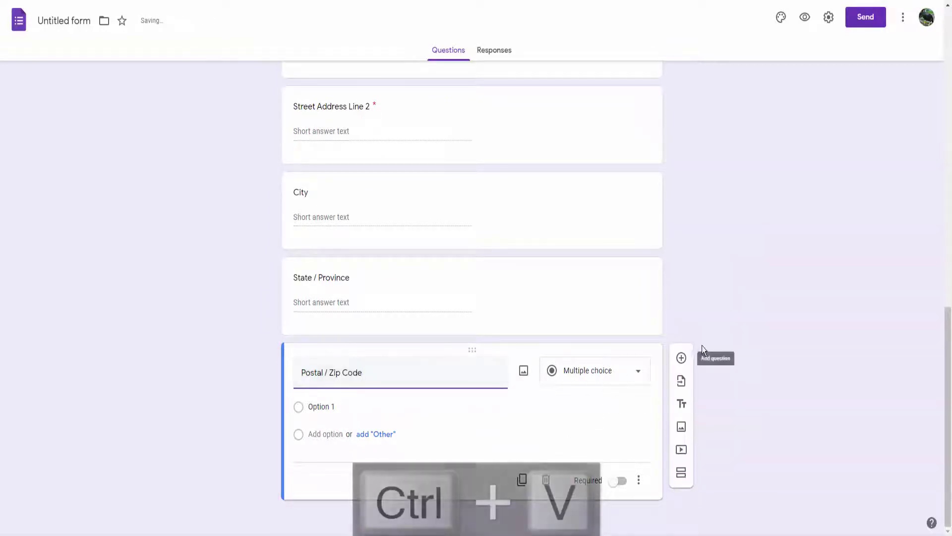
pyautogui.click(682, 377)
pyautogui.hotkey('alt', 'Tab')
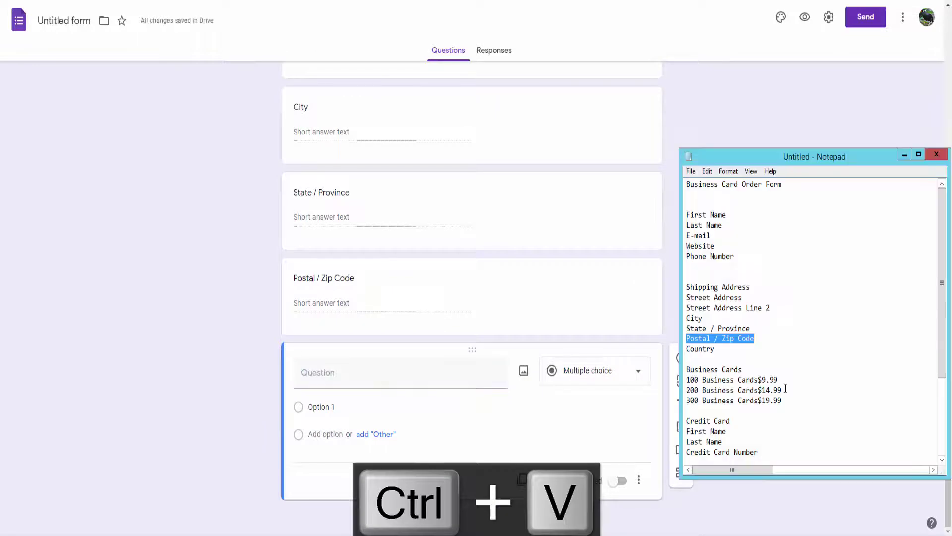
pyautogui.click(313, 382)
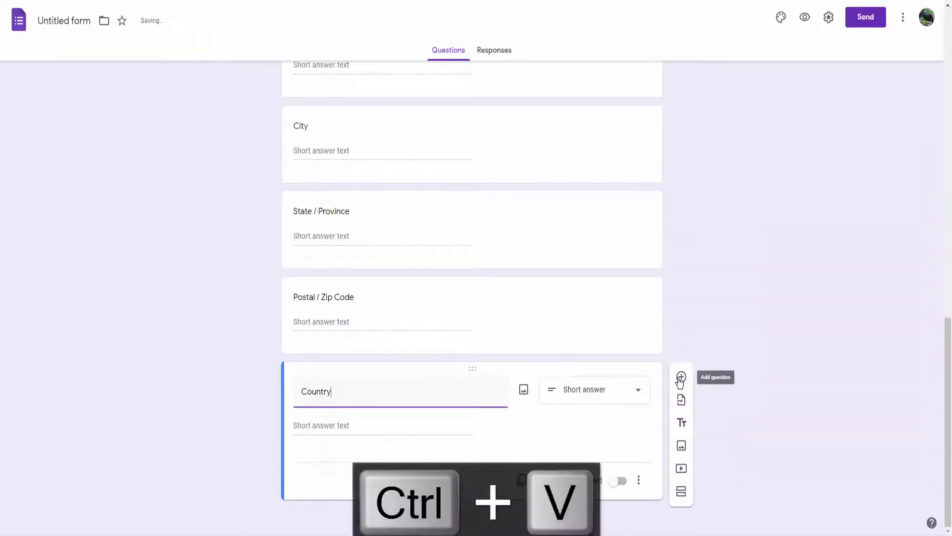
pyautogui.click(681, 378)
pyautogui.hotkey('alt', 'Tab')
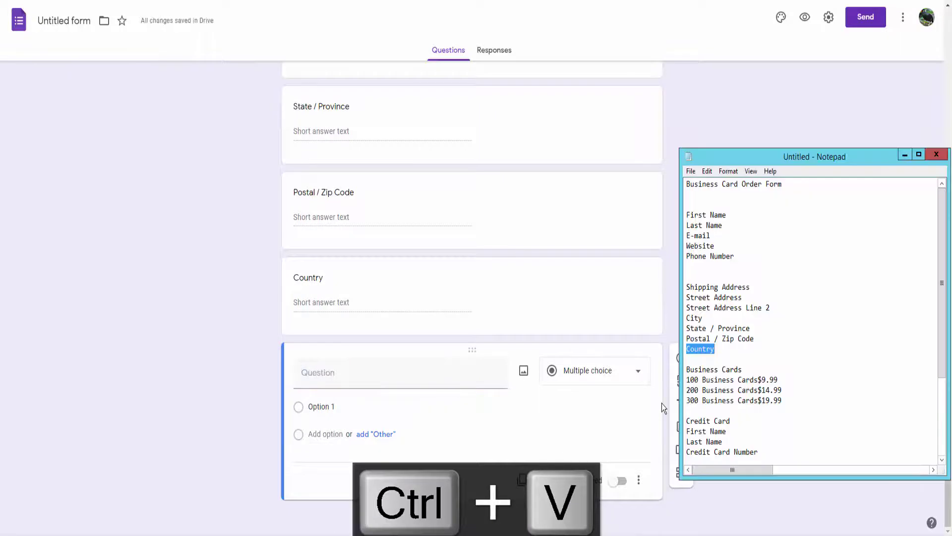
pyautogui.moveTo(686, 370); pyautogui.dragTo(742, 369)
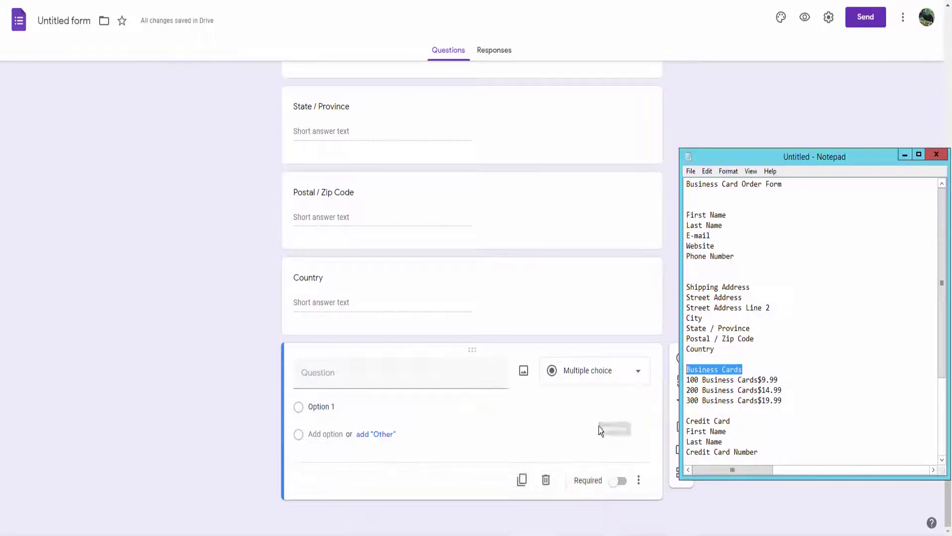
# Create a 'Business Cards' question with choices 100 ($9.99), 200 ($14.99) and 300 ($19.99).
pyautogui.hotkey('ctrl', 'c')
pyautogui.click(319, 377)
pyautogui.hotkey('ctrl', 'v')
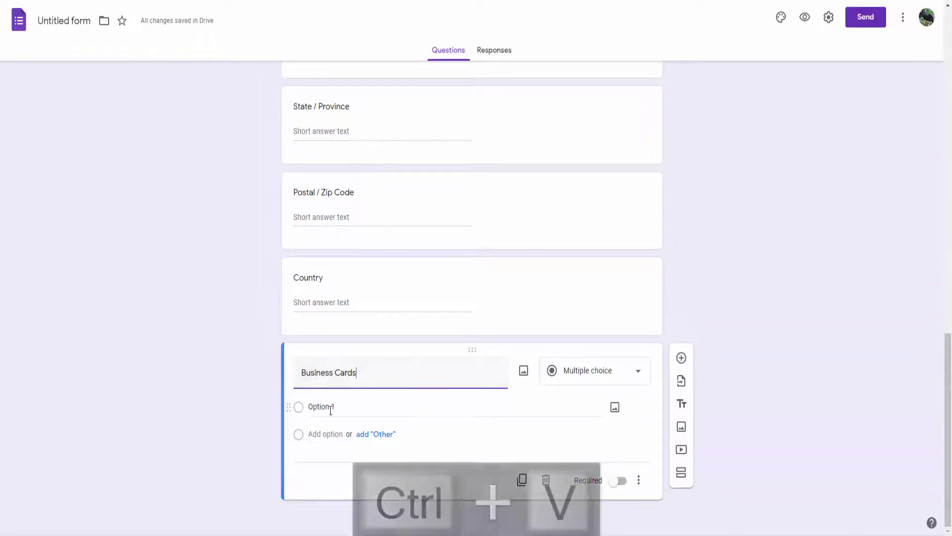
pyautogui.hotkey('alt', 'Tab')
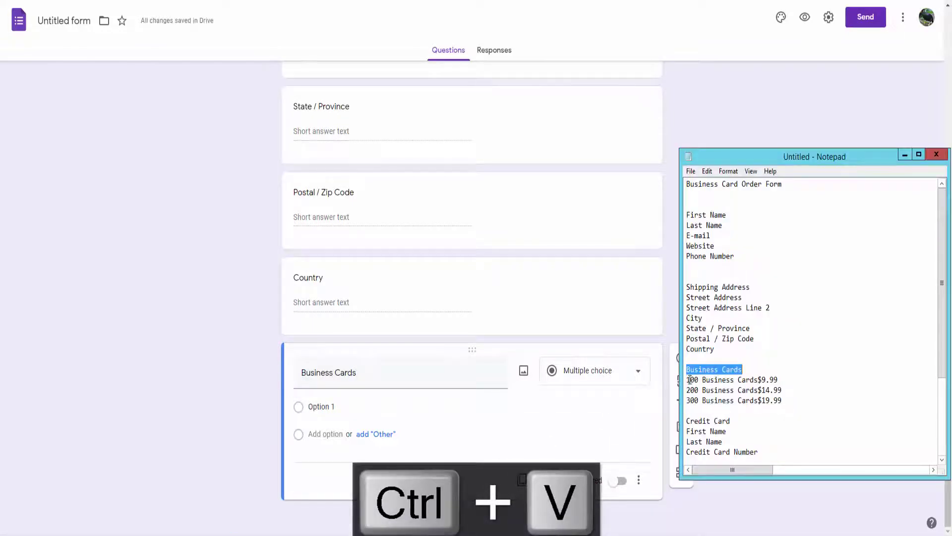
pyautogui.moveTo(688, 380); pyautogui.dragTo(803, 403)
pyautogui.hotkey('ctrl', 'c')
pyautogui.click(299, 409)
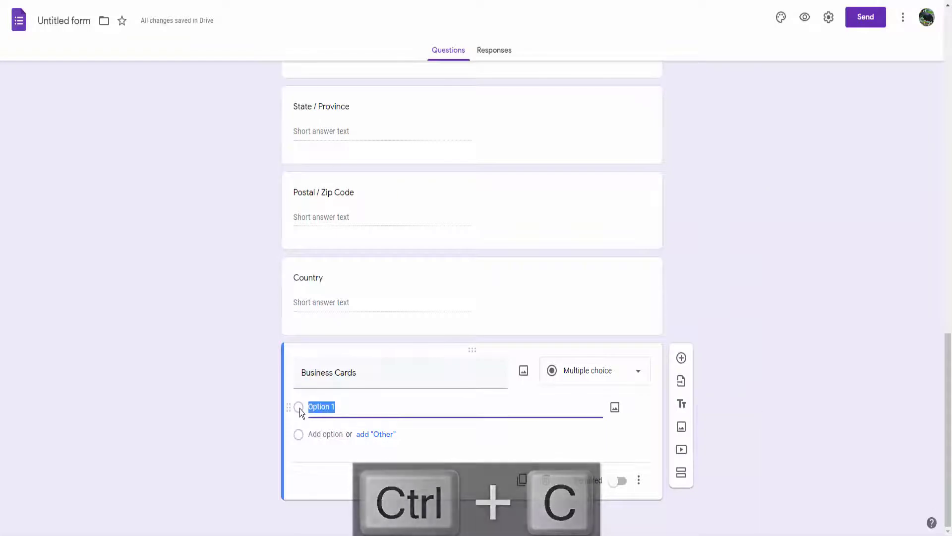
pyautogui.hotkey('ctrl', 'v')
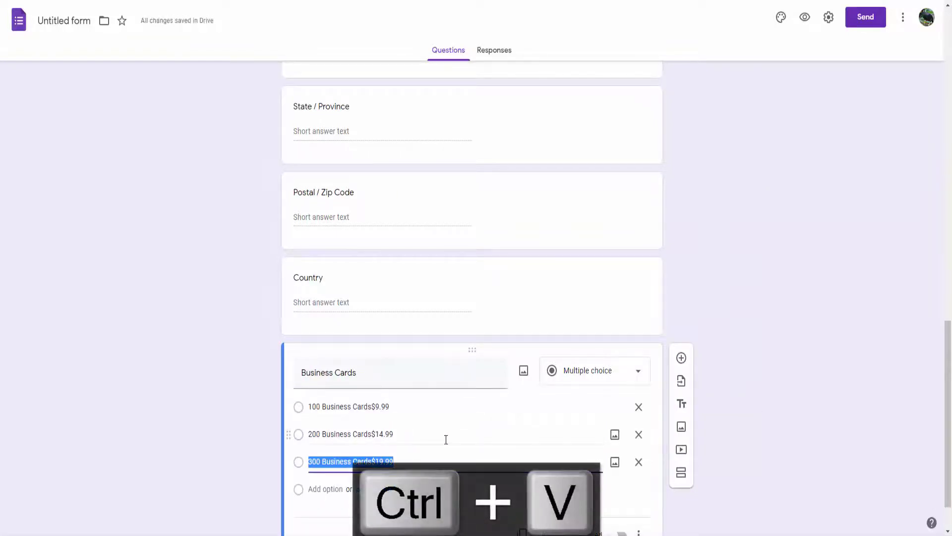
pyautogui.click(679, 309)
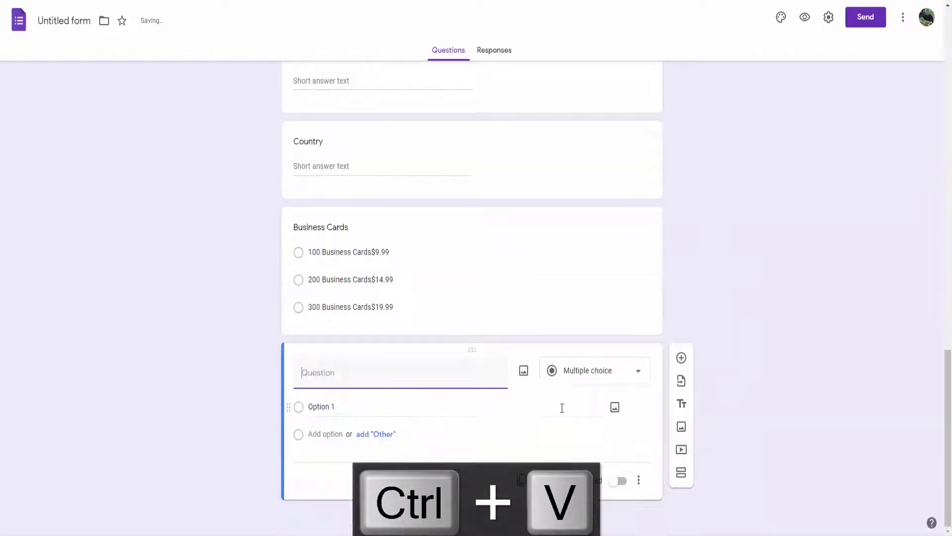
pyautogui.hotkey('alt', 'Tab')
# Add a 'Credit Card' title block and move it above the blank question.
pyautogui.scroll(-2, 729, 397)
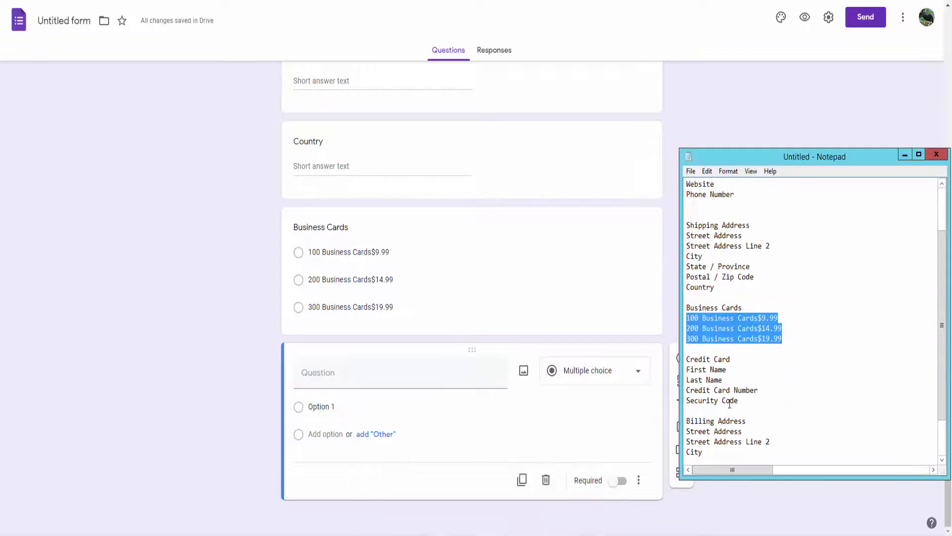
pyautogui.hotkey('ctrl', 'c')
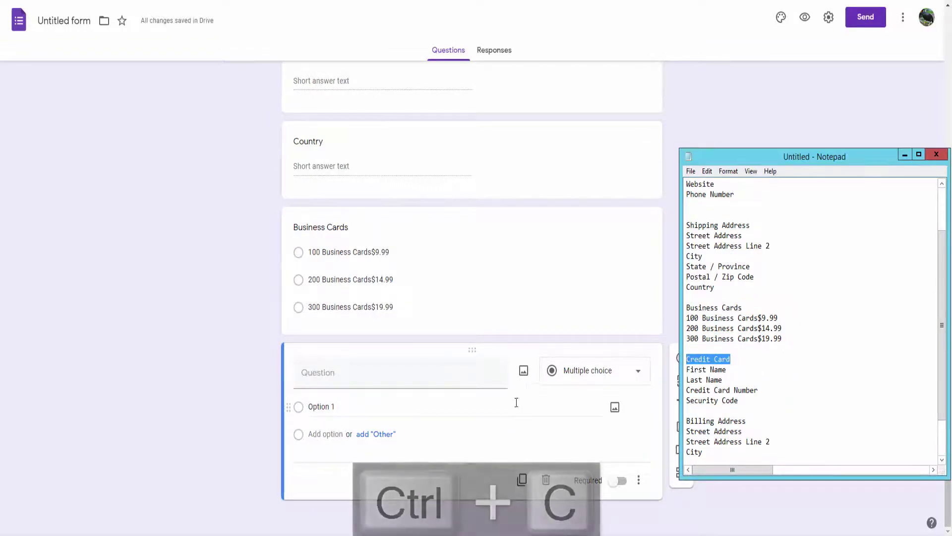
pyautogui.hotkey('alt', 'Tab')
pyautogui.click(682, 404)
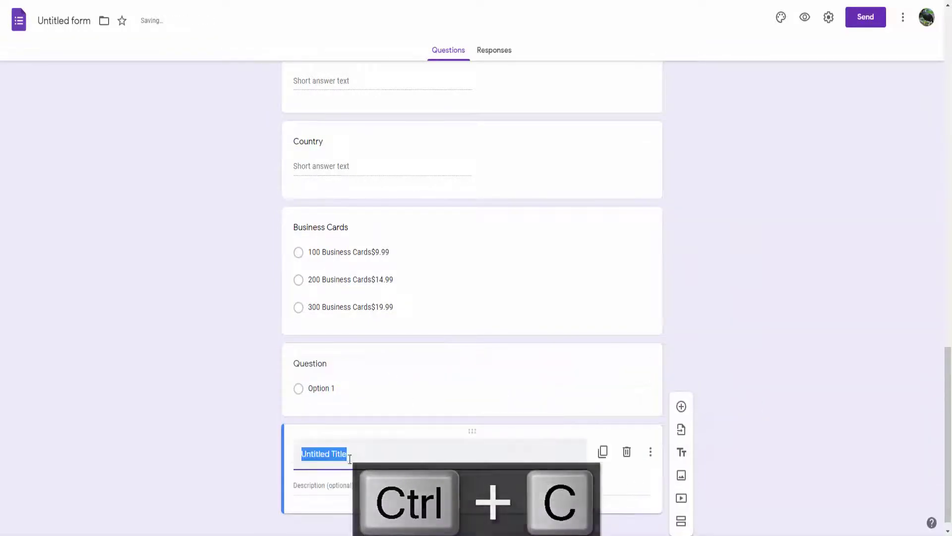
pyautogui.hotkey('ctrl', 'v')
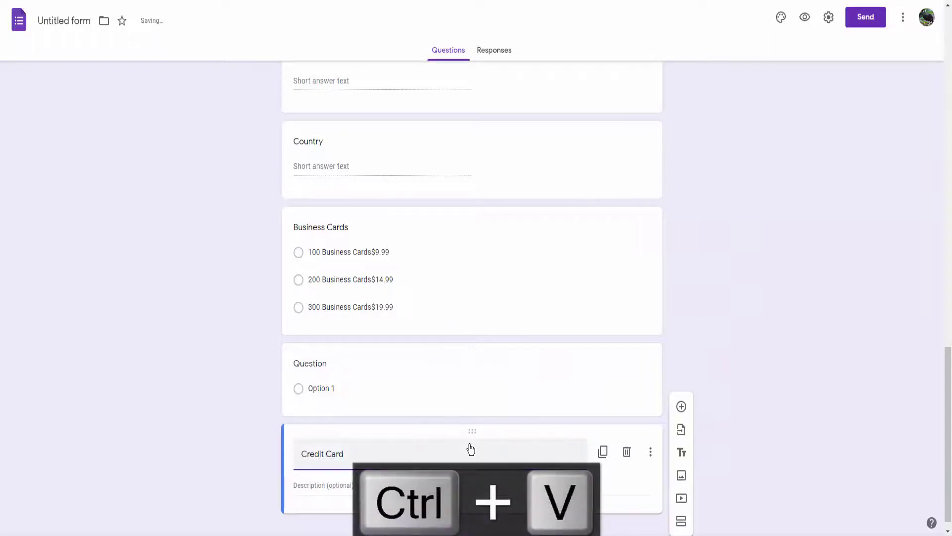
pyautogui.moveTo(472, 432); pyautogui.dragTo(474, 360)
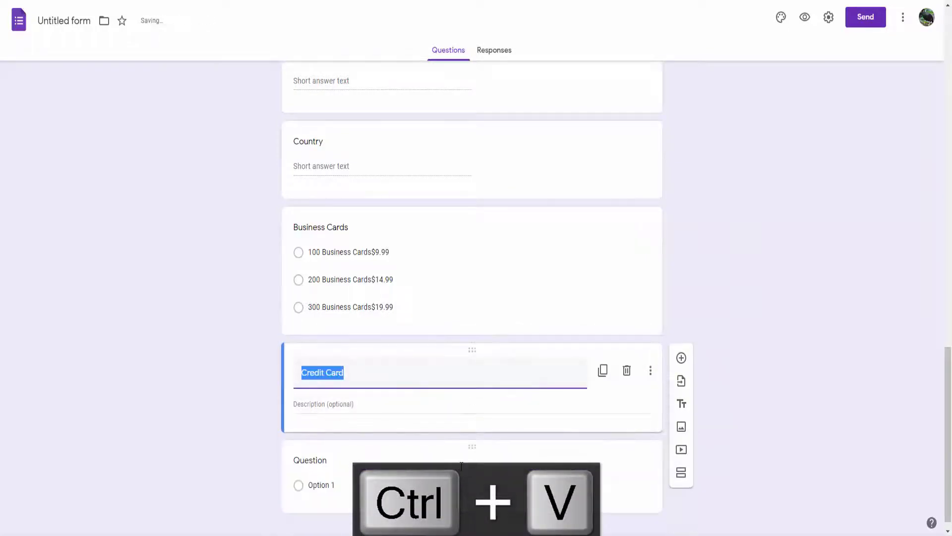
# Title the blank question 'First Name' under the Credit Card heading.
pyautogui.hotkey('alt', 'Tab')
pyautogui.moveTo(727, 369); pyautogui.dragTo(682, 373)
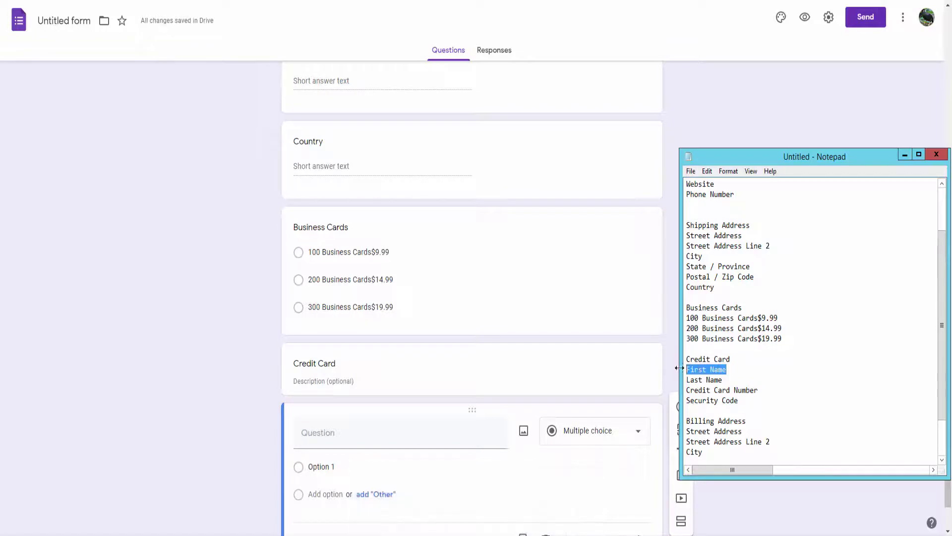
pyautogui.hotkey('ctrl', 'c')
pyautogui.click(319, 436)
pyautogui.hotkey('ctrl', 'v')
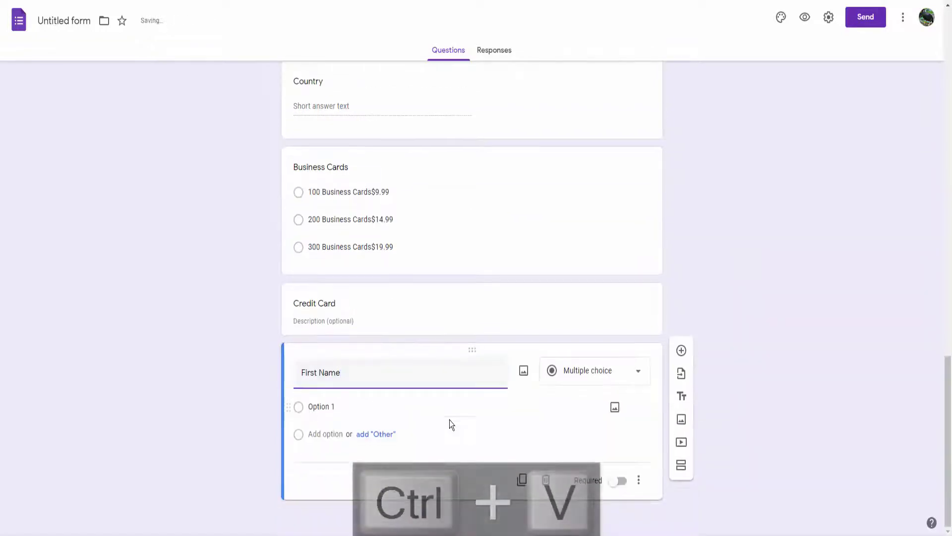
pyautogui.click(681, 377)
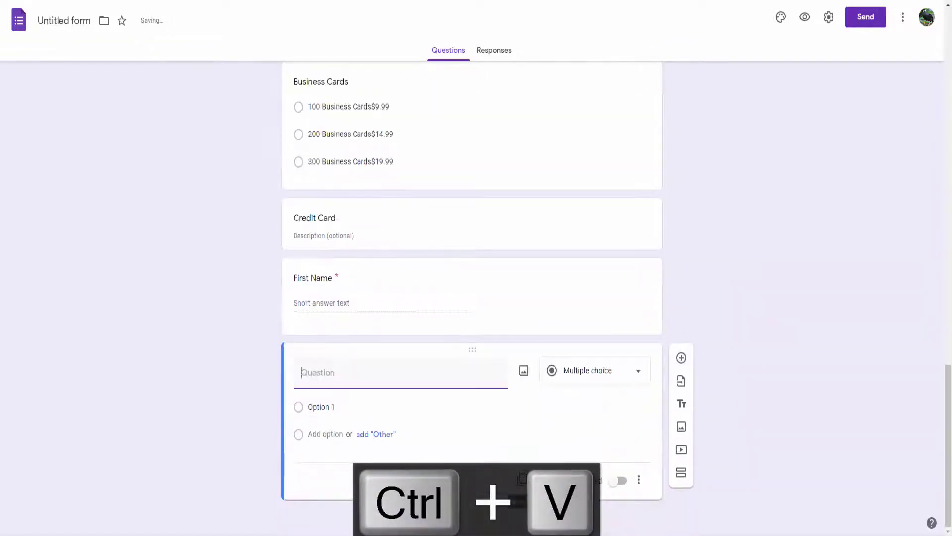
# Add a required 'Last Name' question.
pyautogui.hotkey('alt', 'Tab')
pyautogui.moveTo(724, 380); pyautogui.dragTo(685, 381)
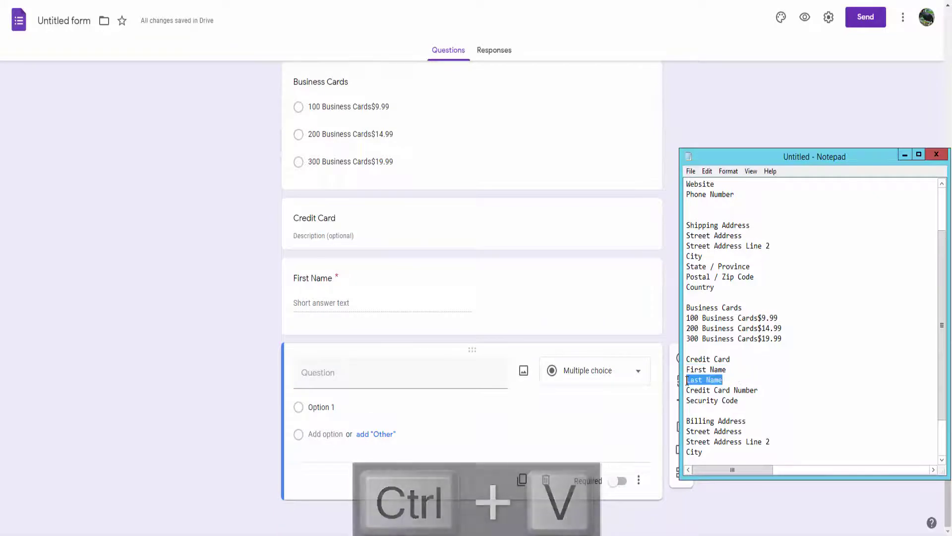
pyautogui.hotkey('ctrl', 'c')
pyautogui.click(326, 377)
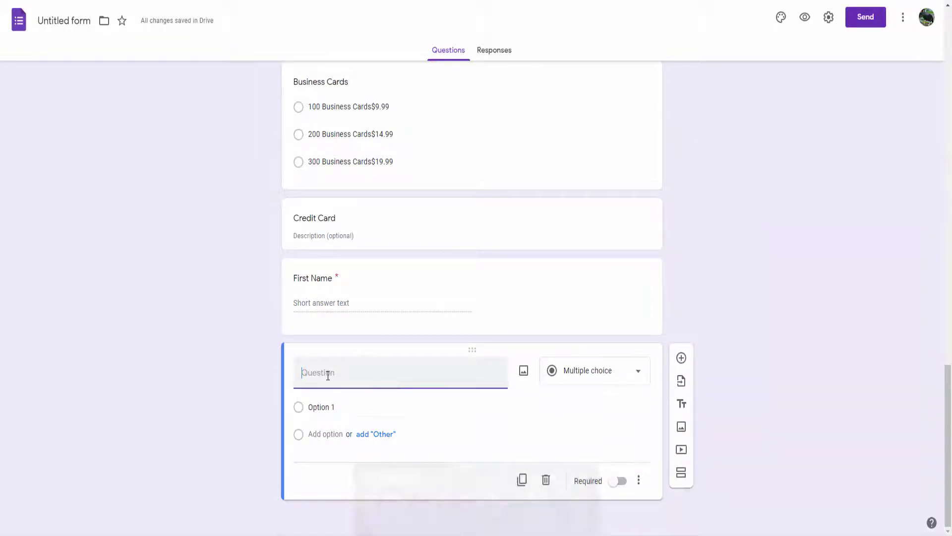
pyautogui.hotkey('ctrl', 'v')
pyautogui.click(620, 481)
pyautogui.click(677, 385)
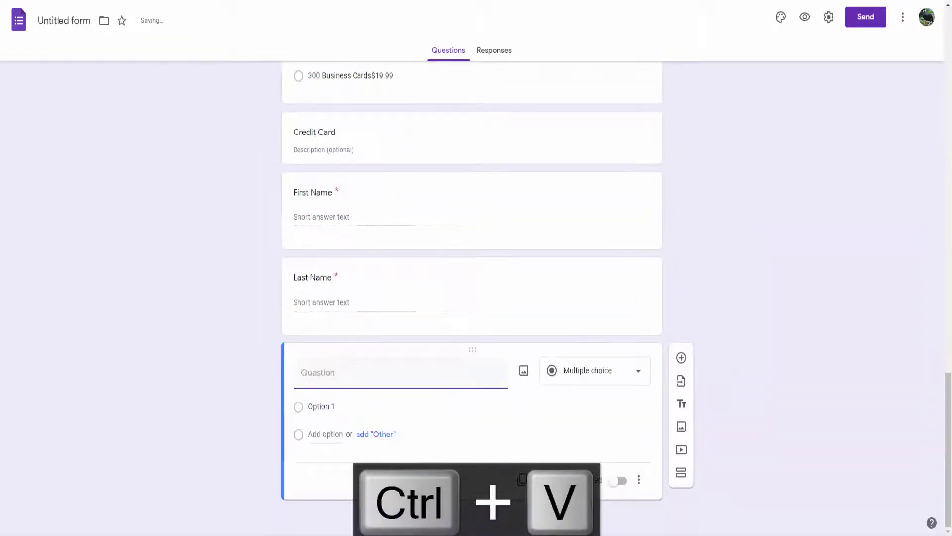
# Add a required 'Credit Card Number' question.
pyautogui.hotkey('alt', 'Tab')
pyautogui.moveTo(759, 391); pyautogui.dragTo(686, 390)
pyautogui.hotkey('ctrl', 'c')
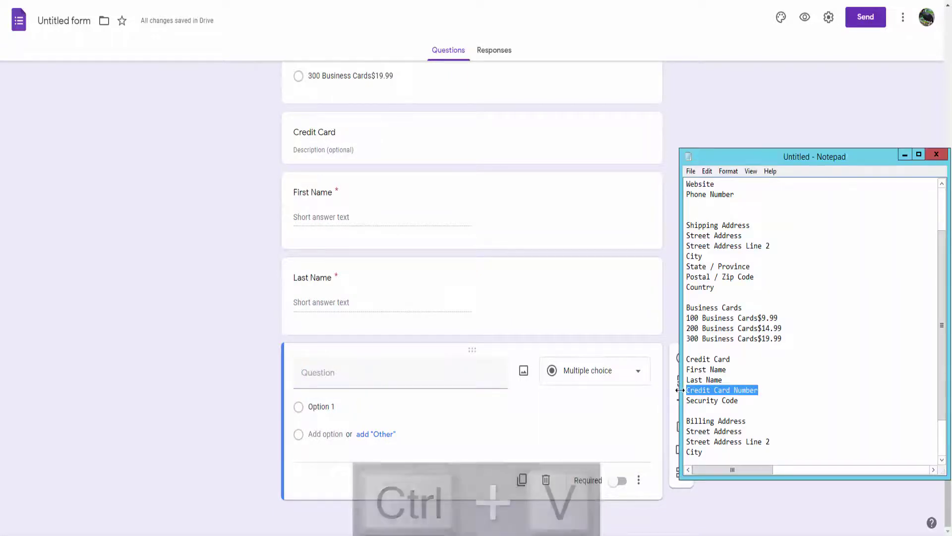
pyautogui.click(301, 377)
pyautogui.hotkey('ctrl', 'v')
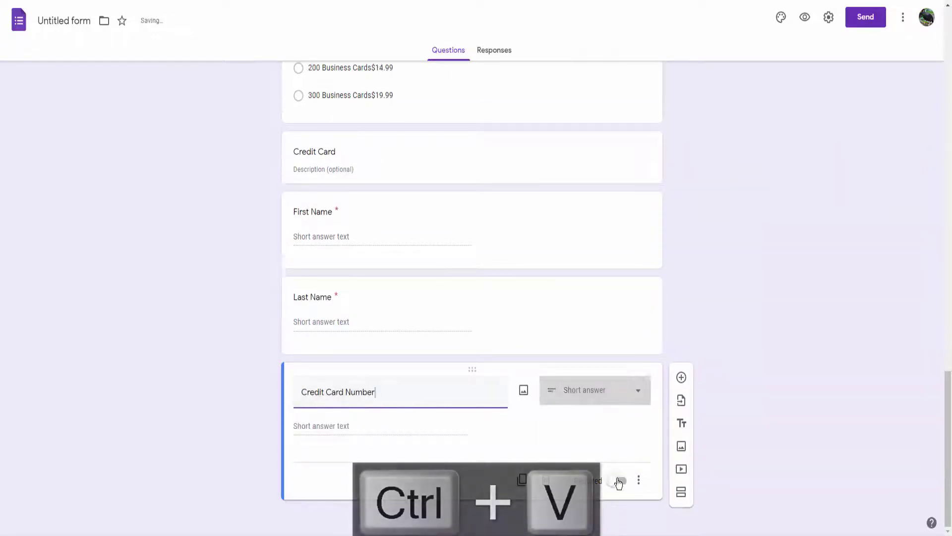
pyautogui.click(620, 480)
pyautogui.click(681, 377)
# Add a 'Security Code' question followed by a blank question.
pyautogui.hotkey('alt', 'Tab')
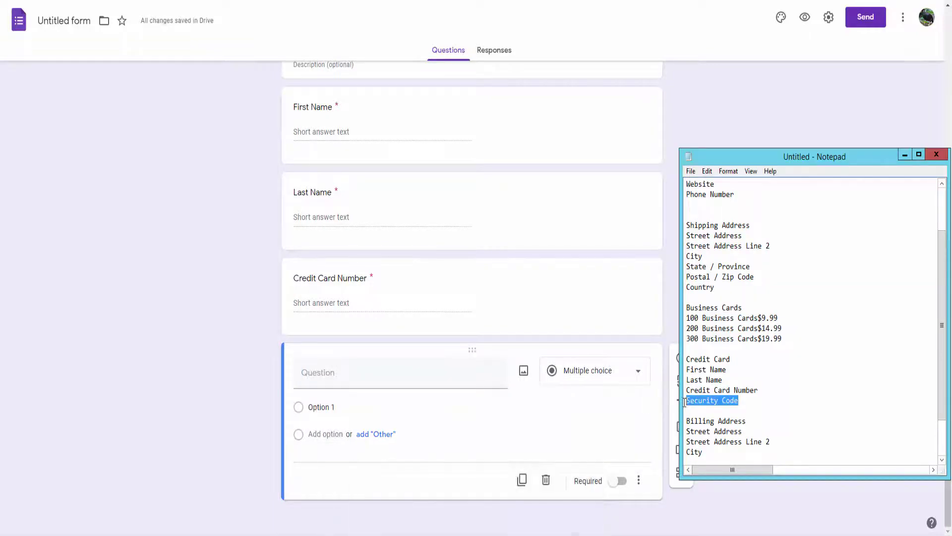
pyautogui.hotkey('ctrl', 'c')
pyautogui.hotkey('alt', 'Tab')
pyautogui.click(324, 374)
pyautogui.hotkey('ctrl', 'v')
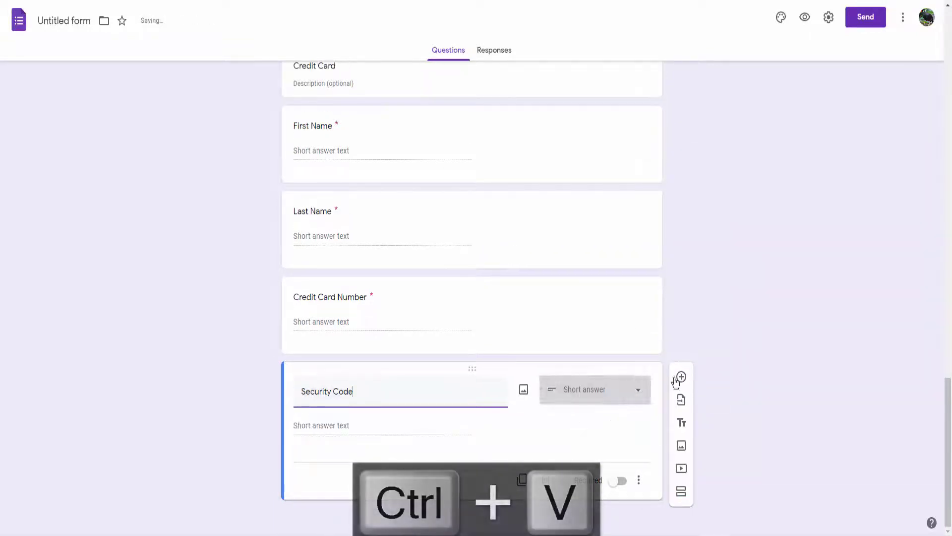
pyautogui.click(681, 376)
pyautogui.hotkey('alt', 'Tab')
pyautogui.scroll(-2, 730, 400)
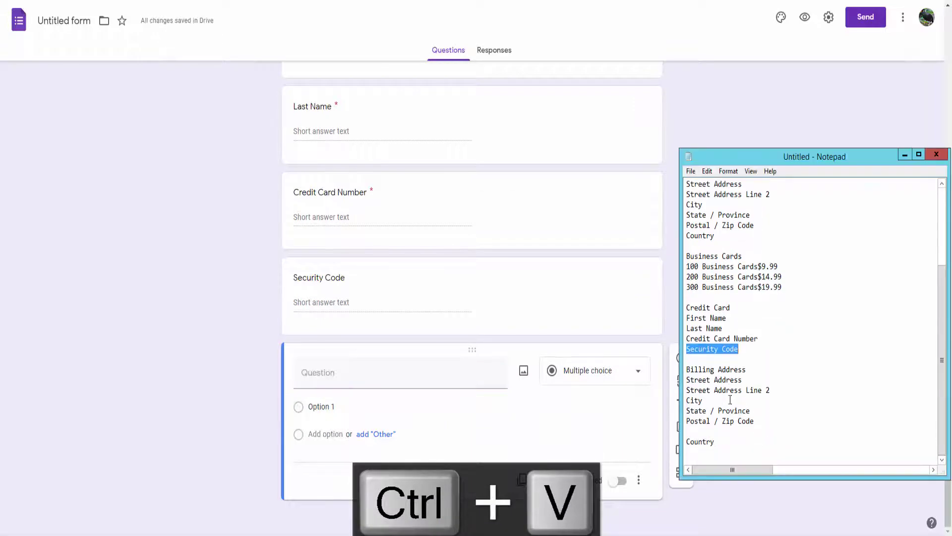
# Add a required 'Billing Address' question, pasting its title from the Notepad list.
pyautogui.moveTo(688, 369); pyautogui.dragTo(747, 369)
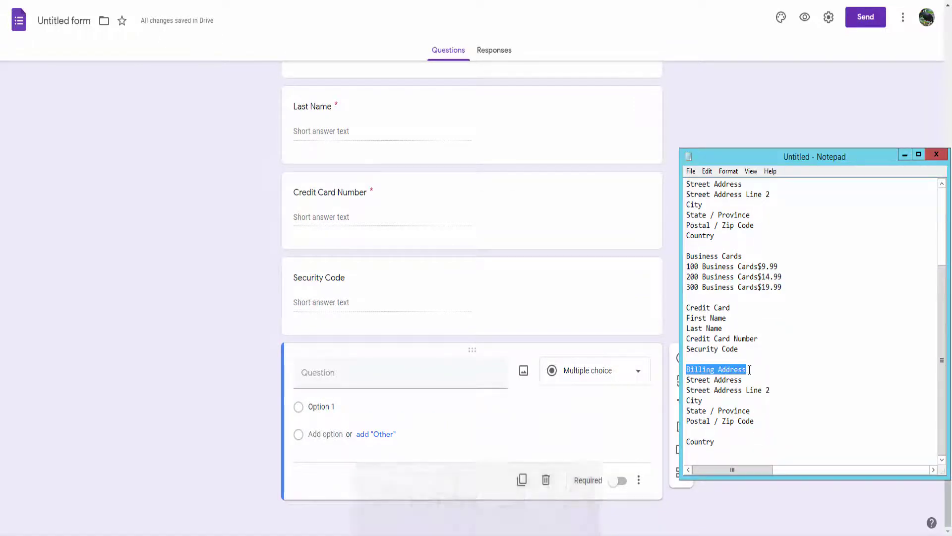
pyautogui.hotkey('ctrl', 'c')
pyautogui.click(345, 382)
pyautogui.hotkey('ctrl', 'v')
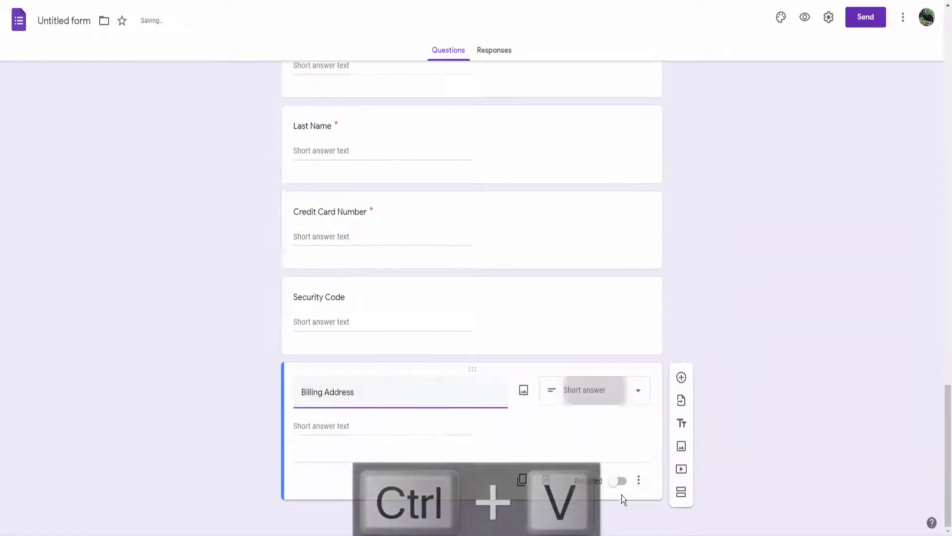
pyautogui.click(620, 480)
pyautogui.click(681, 377)
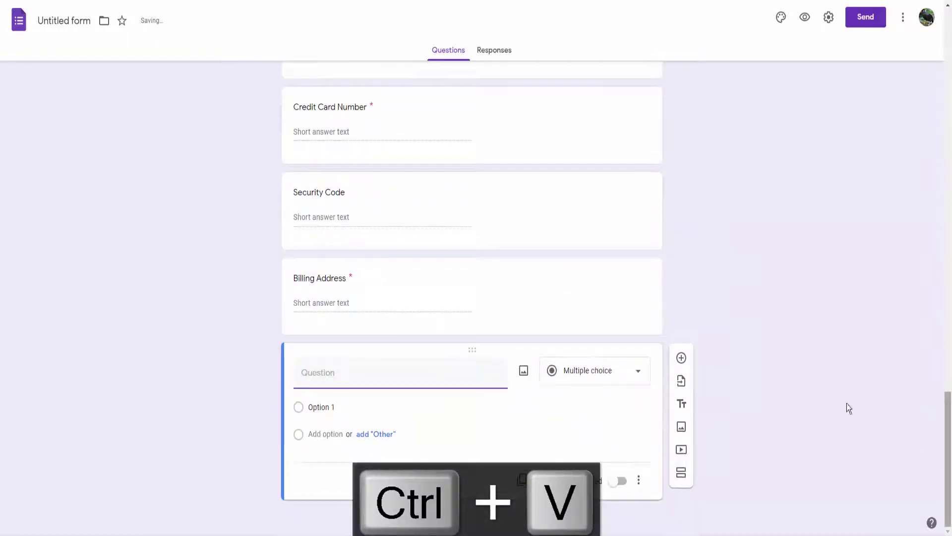
# Add a 'City' short-answer question with the title pasted from Notepad.
pyautogui.hotkey('alt', 'Tab')
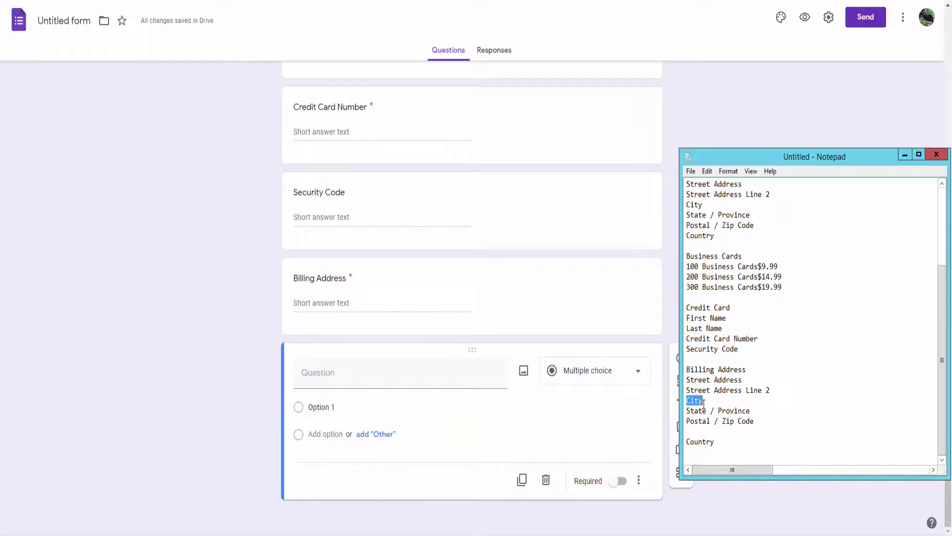
pyautogui.hotkey('ctrl', 'c')
pyautogui.hotkey('alt', 'Tab')
pyautogui.click(319, 383)
pyautogui.hotkey('ctrl', 'v')
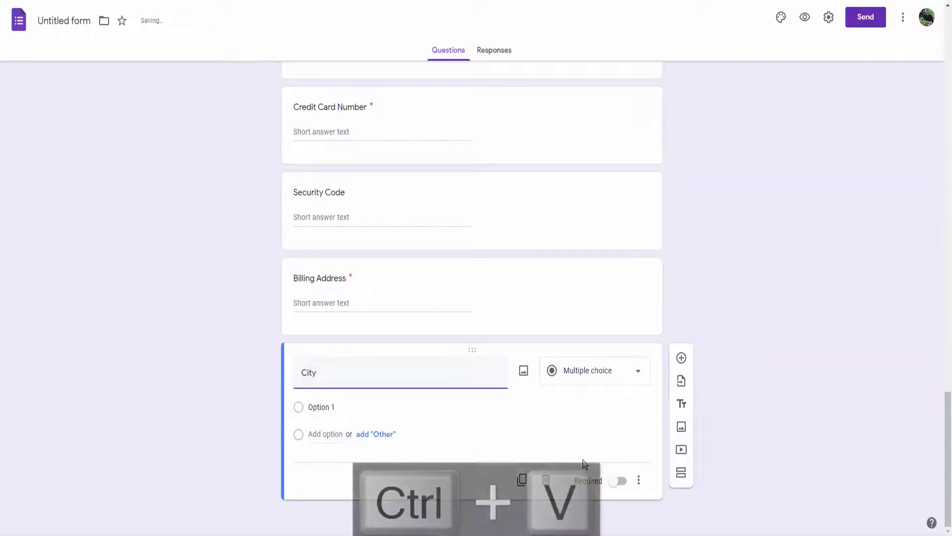
pyautogui.click(681, 378)
# Add a 'State / Province' short-answer question with the title pasted from Notepad.
pyautogui.hotkey('alt', 'Tab')
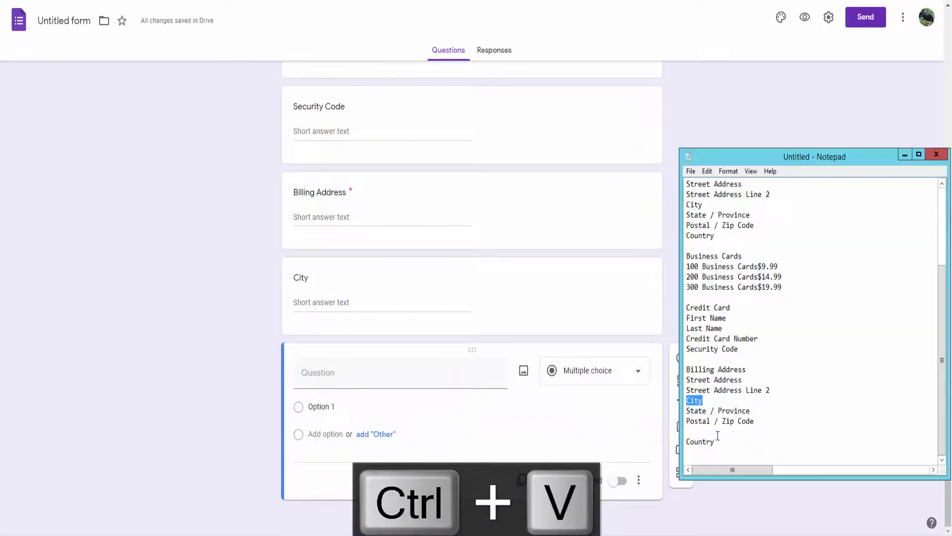
pyautogui.moveTo(747, 415); pyautogui.dragTo(756, 412)
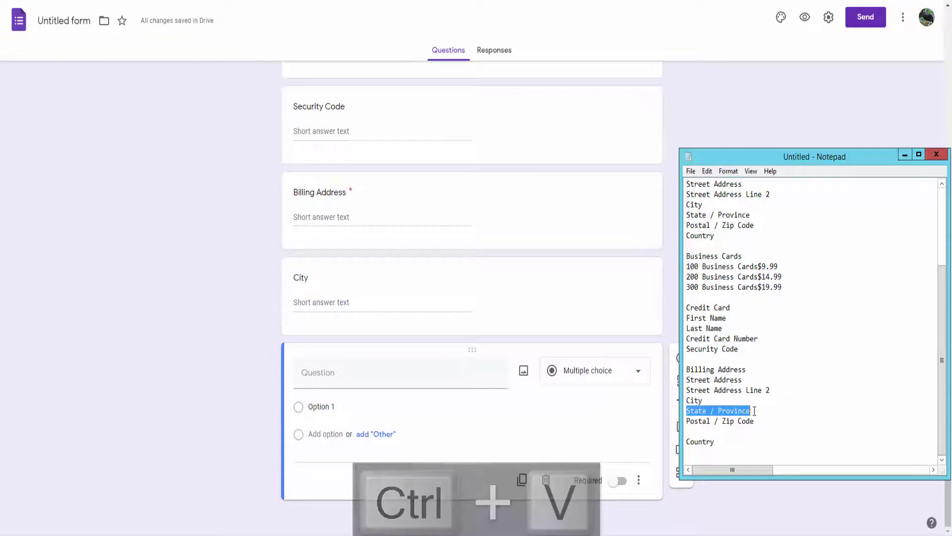
pyautogui.hotkey('ctrl', 'c')
pyautogui.hotkey('alt', 'Tab')
pyautogui.click(313, 376)
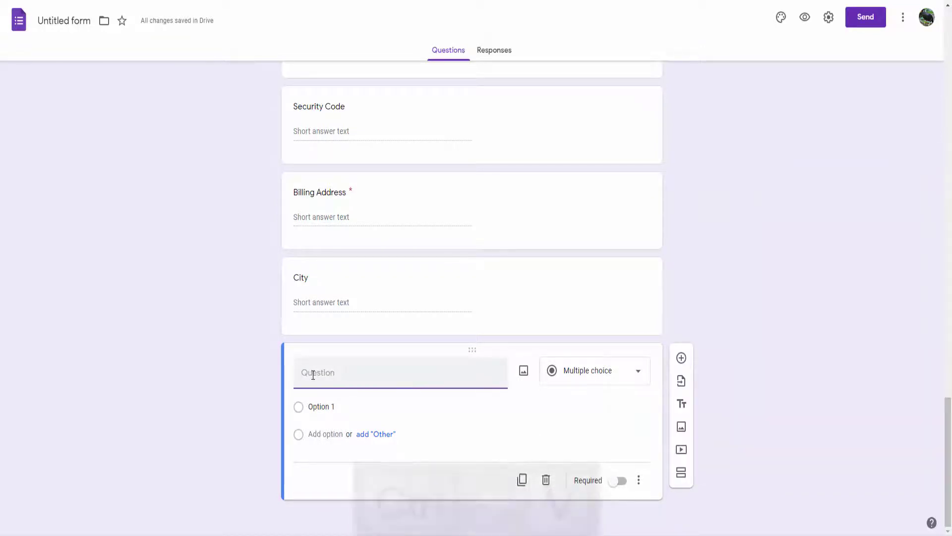
pyautogui.hotkey('ctrl', 'v')
pyautogui.click(680, 376)
# Add a 'Postal / Zip Code' short-answer question with the title pasted from Notepad.
pyautogui.hotkey('alt', 'Tab')
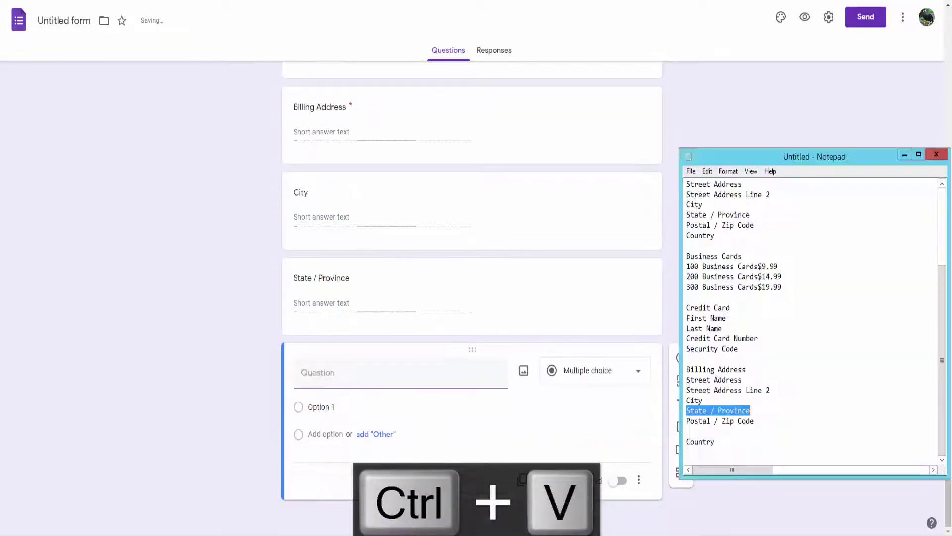
pyautogui.moveTo(687, 421); pyautogui.dragTo(754, 421)
pyautogui.hotkey('ctrl', 'c')
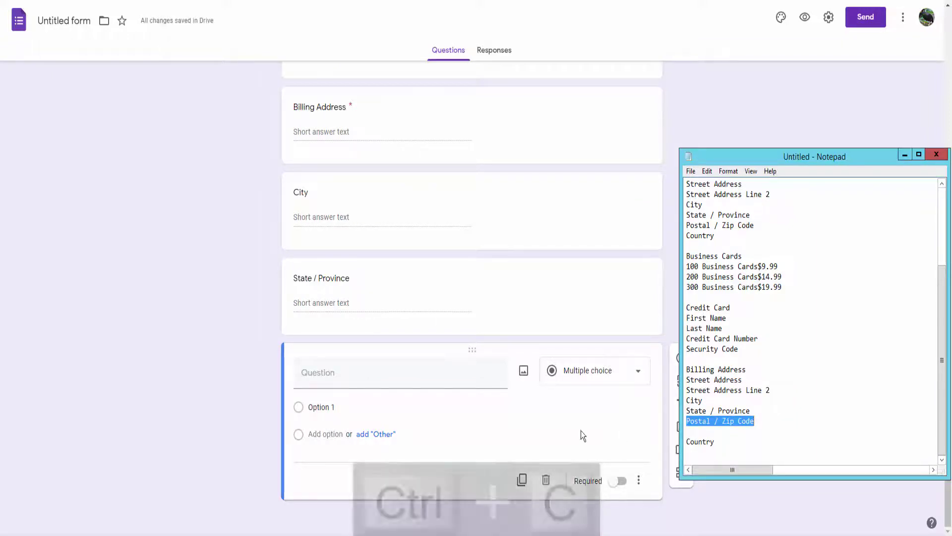
pyautogui.click(334, 380)
pyautogui.hotkey('ctrl', 'v')
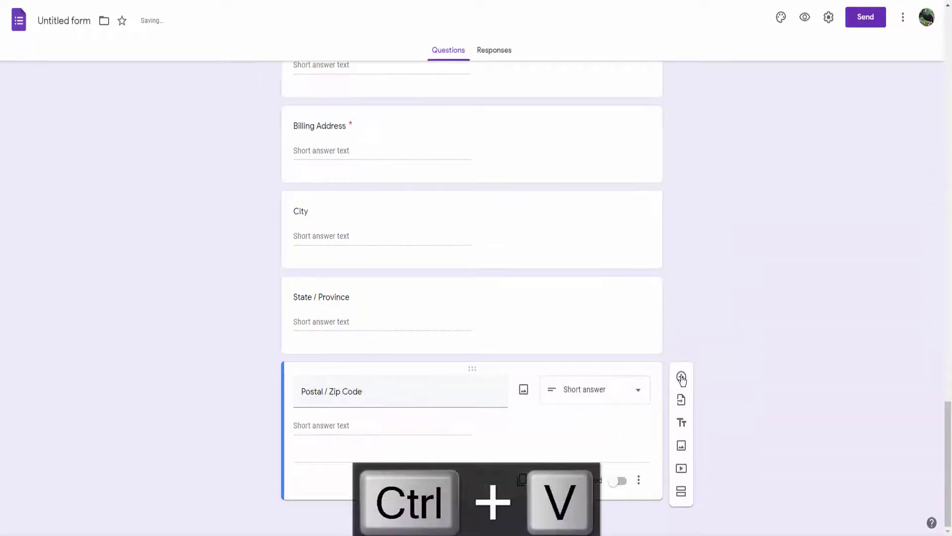
pyautogui.click(681, 376)
# Add a final 'Country' short-answer question with the title pasted from Notepad.
pyautogui.hotkey('alt', 'Tab')
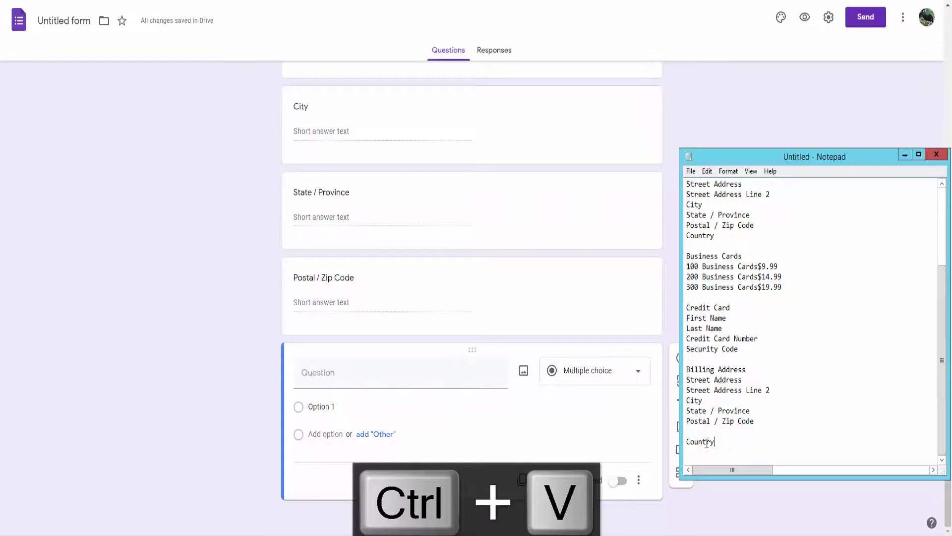
pyautogui.moveTo(707, 443); pyautogui.dragTo(687, 441)
pyautogui.hotkey('ctrl', 'c')
pyautogui.click(331, 378)
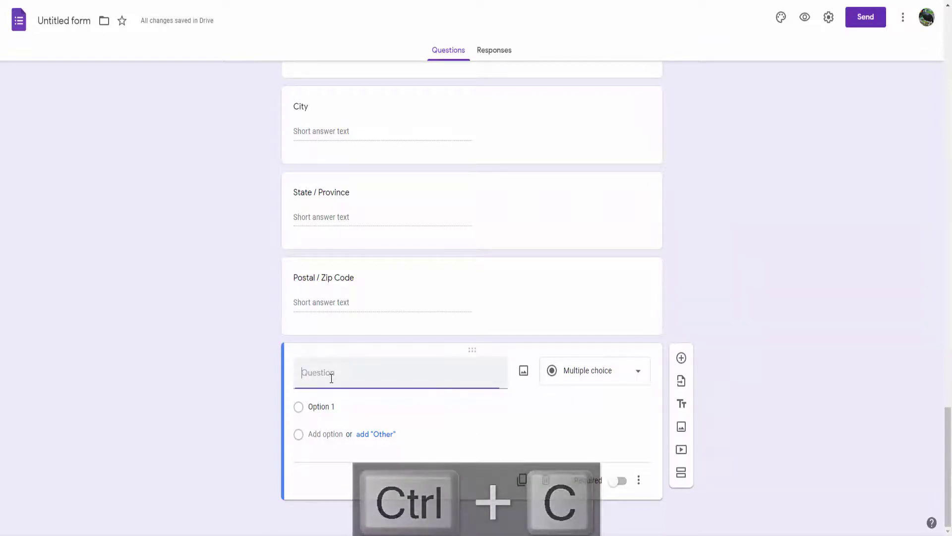
pyautogui.hotkey('ctrl', 'v')
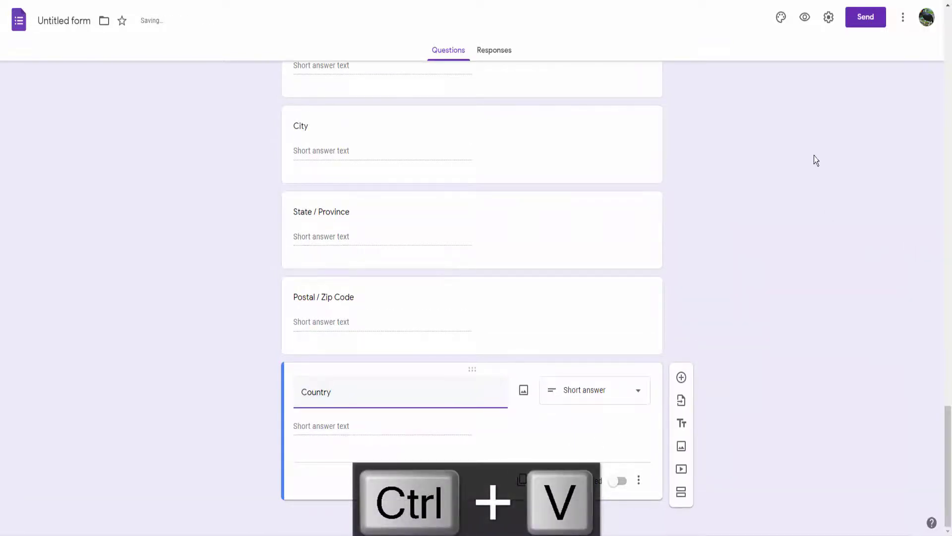
pyautogui.scroll(15, 814, 156)
pyautogui.scroll(-10, 812, 144)
# Preview the Business Card Order Form as a respondent and scroll through all its questions.
pyautogui.scroll(20, 807, 192)
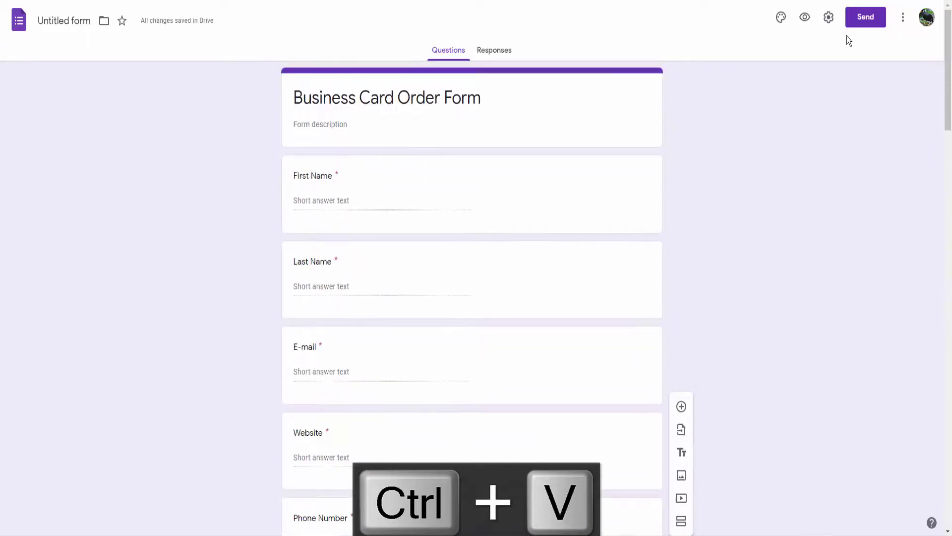
pyautogui.click(805, 17)
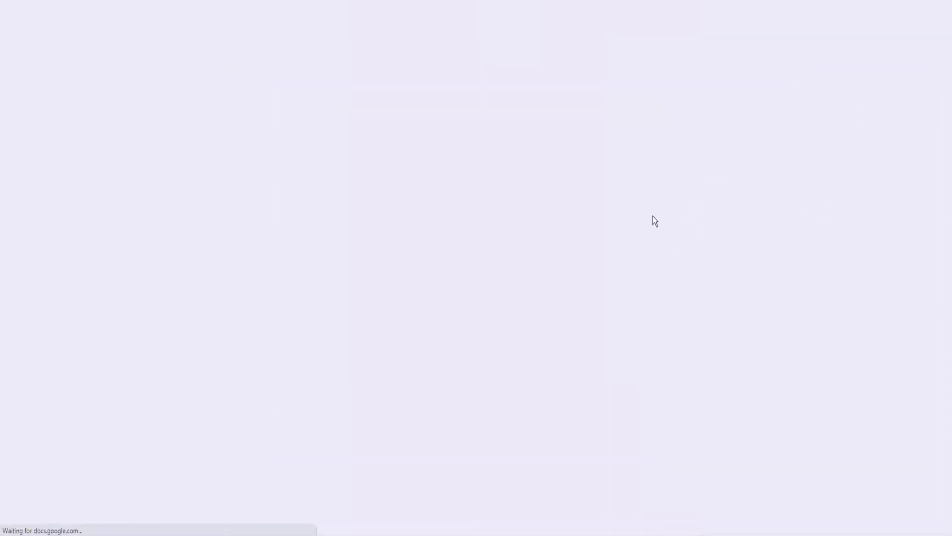
pyautogui.scroll(-3, 626, 233)
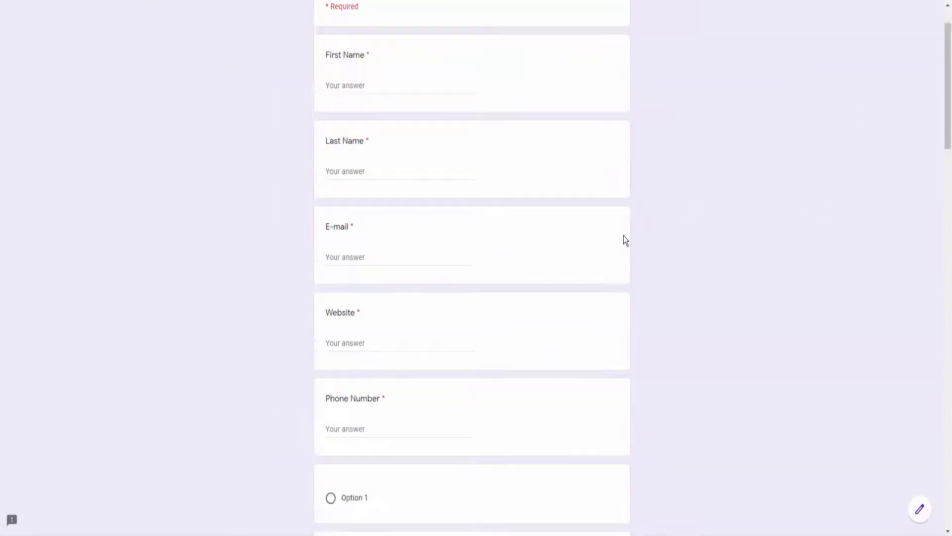
pyautogui.scroll(-1, 387, 446)
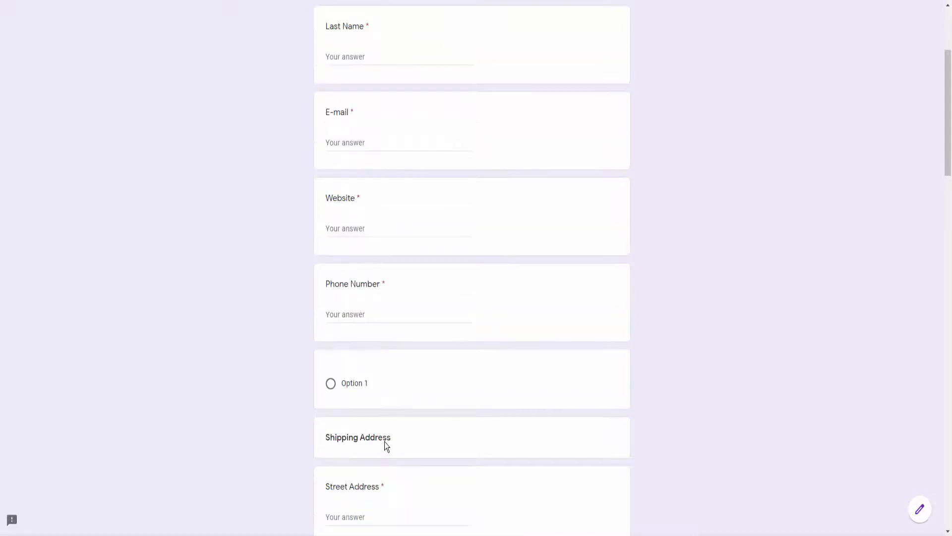
pyautogui.scroll(-6, 370, 411)
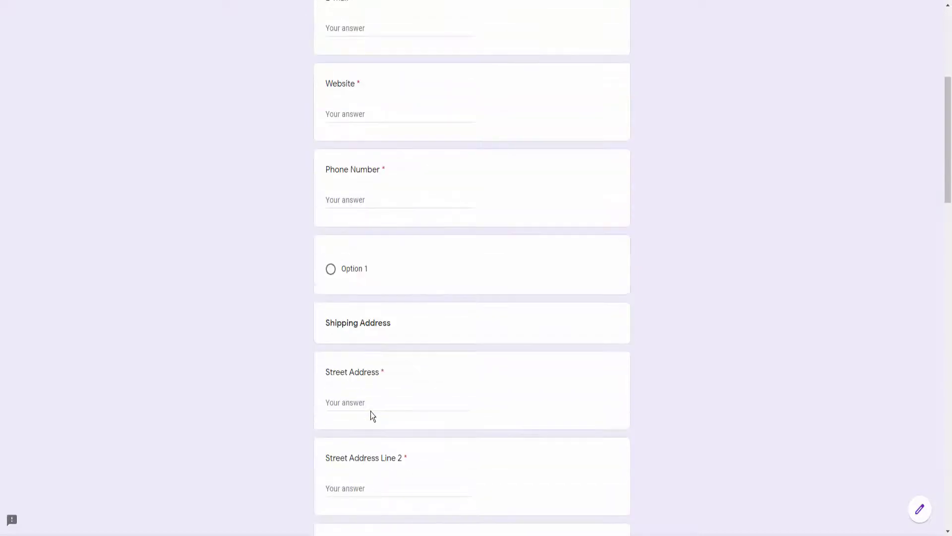
pyautogui.scroll(-20, 372, 412)
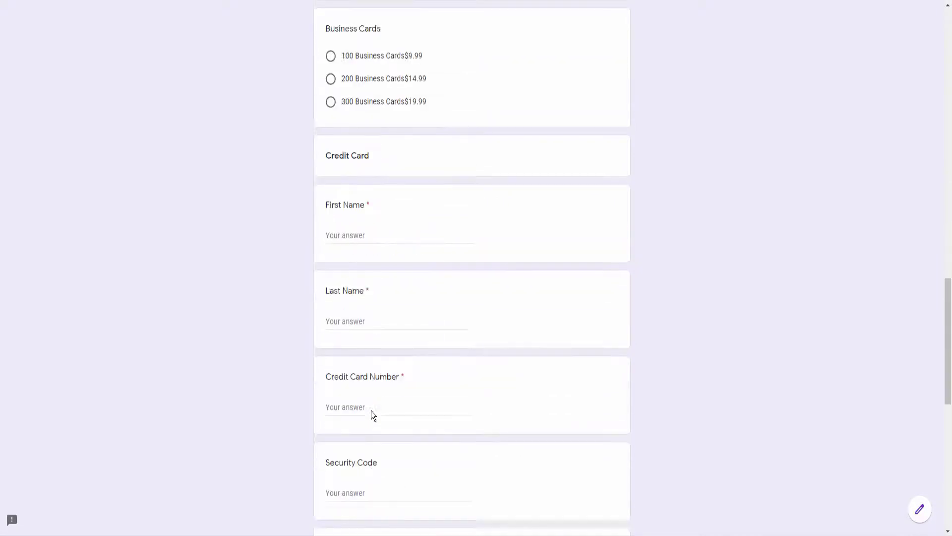
# Delete the blank untitled multiple-choice question sitting below Phone Number.
pyautogui.scroll(20, 371, 411)
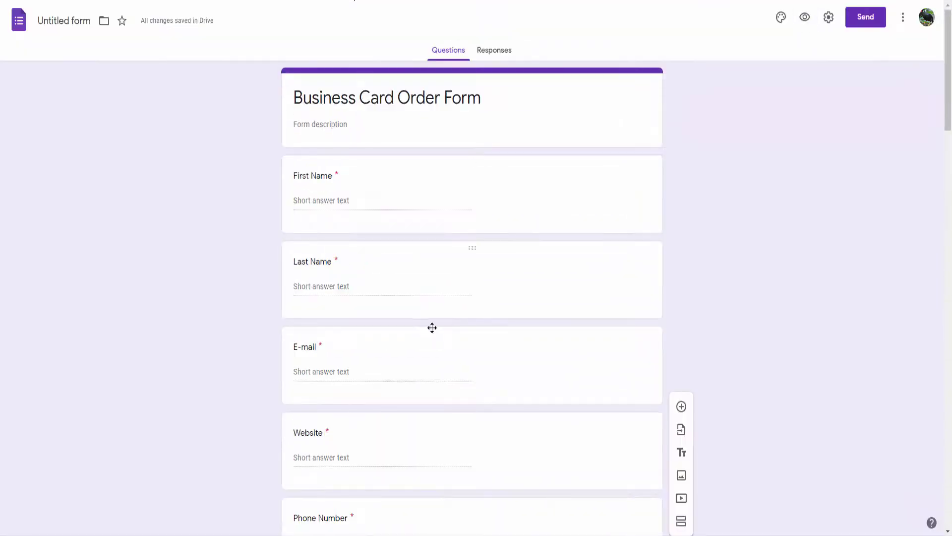
pyautogui.scroll(-3, 429, 329)
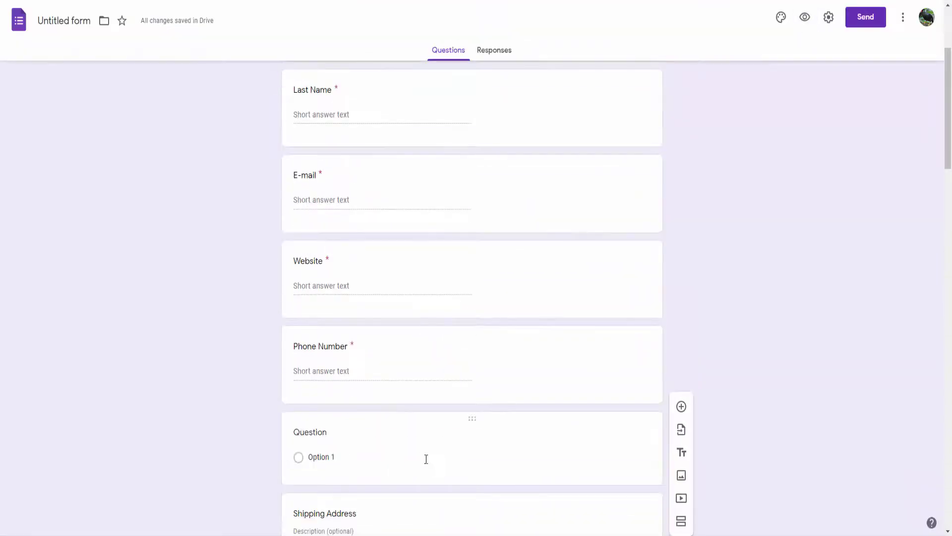
pyautogui.click(519, 459)
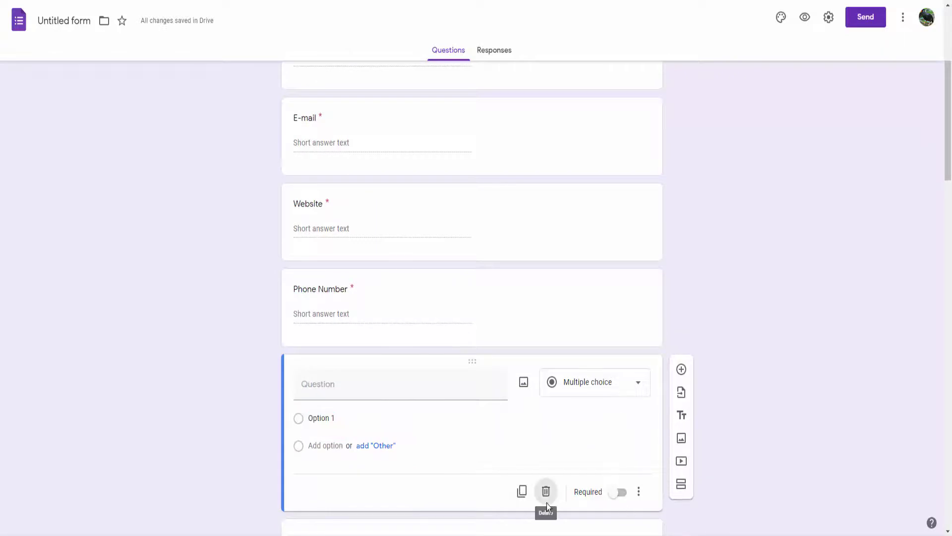
pyautogui.click(547, 492)
pyautogui.scroll(-12, 522, 387)
pyautogui.scroll(6, 522, 394)
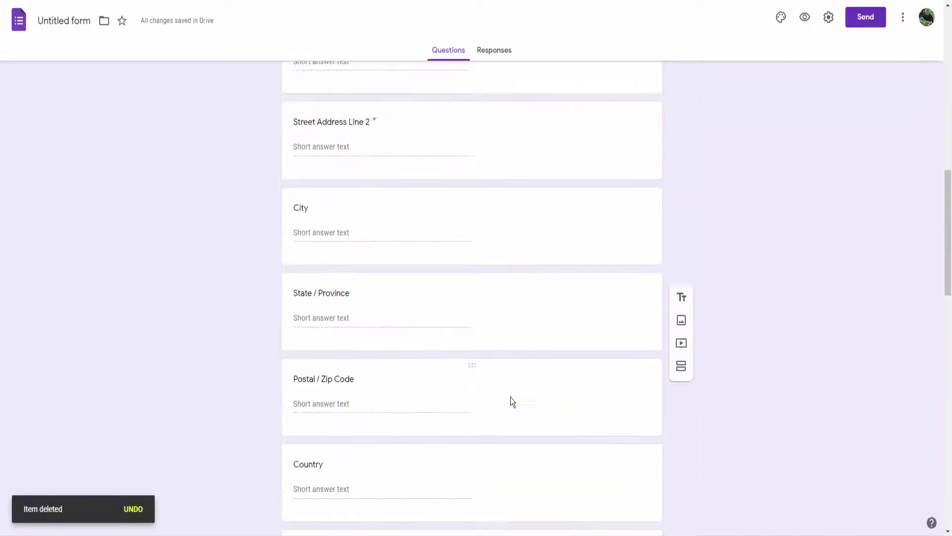
pyautogui.scroll(10, 510, 396)
# Insert the teal laboratory-glass picture from Themes as the form's header image.
pyautogui.click(781, 18)
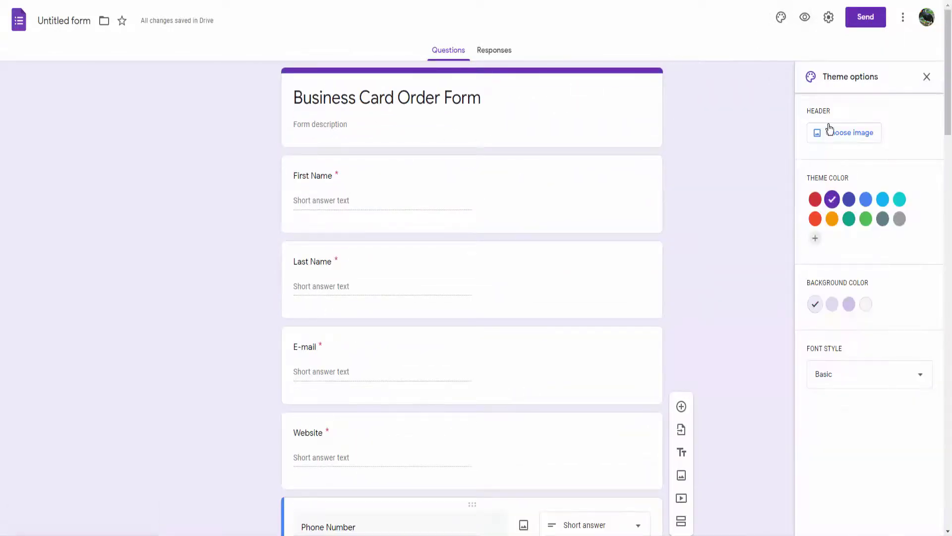
pyautogui.click(830, 130)
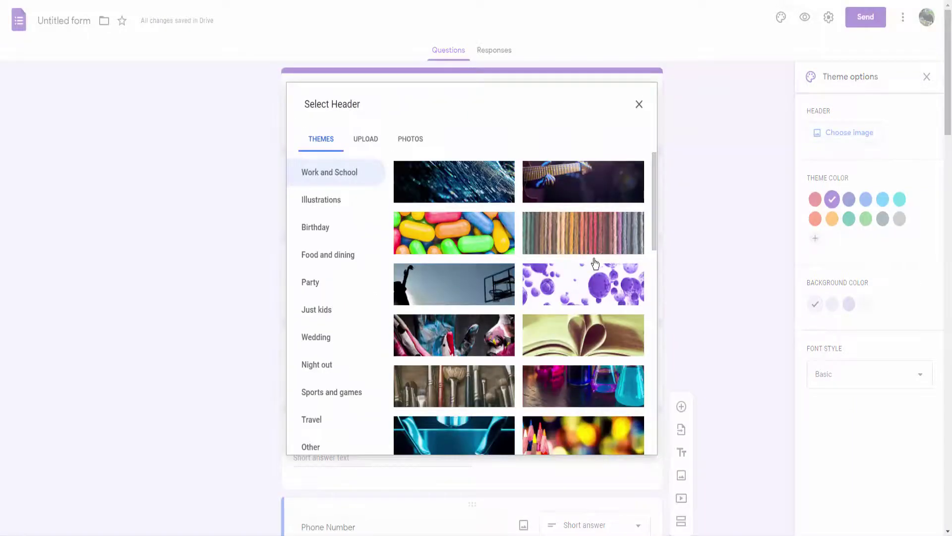
pyautogui.scroll(-2, 595, 263)
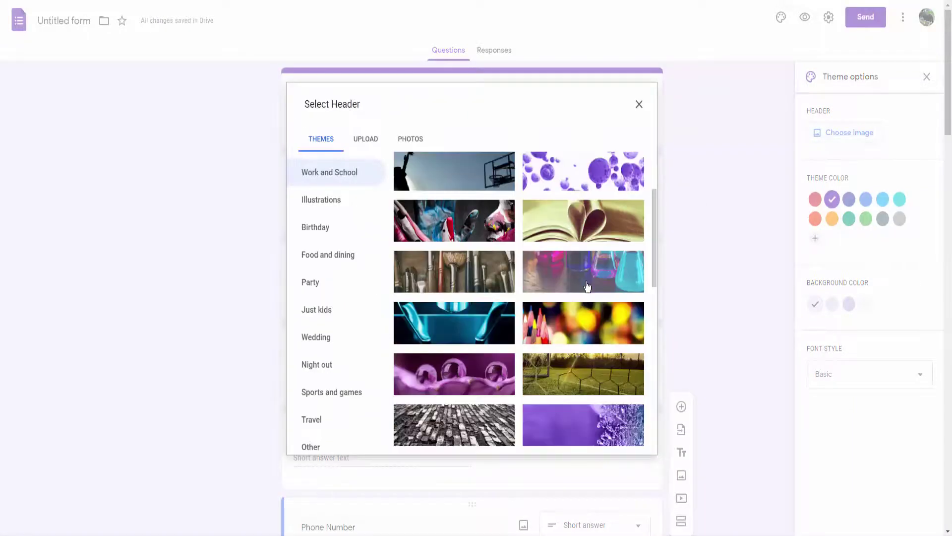
pyautogui.click(473, 332)
pyautogui.click(626, 441)
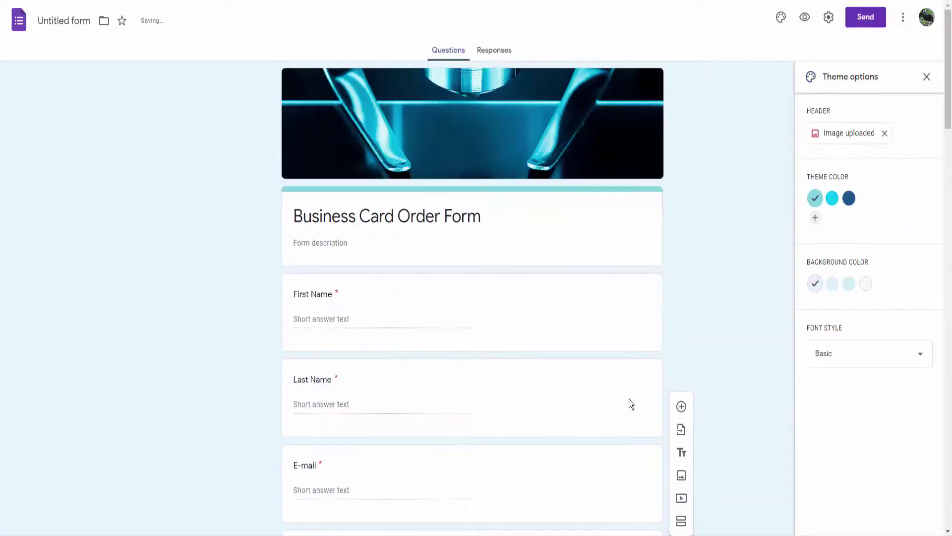
# Apply the cyan theme colour to the form.
pyautogui.click(832, 198)
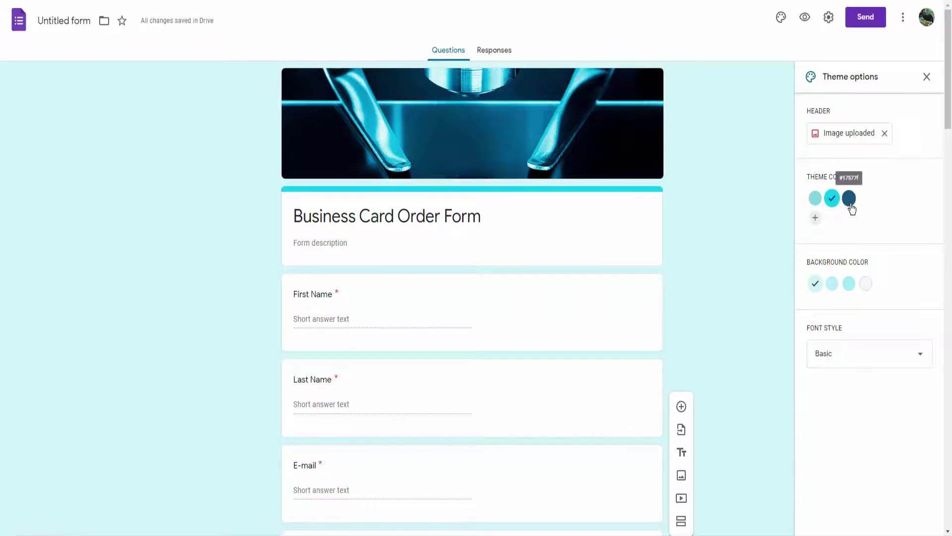
pyautogui.scroll(-8, 689, 234)
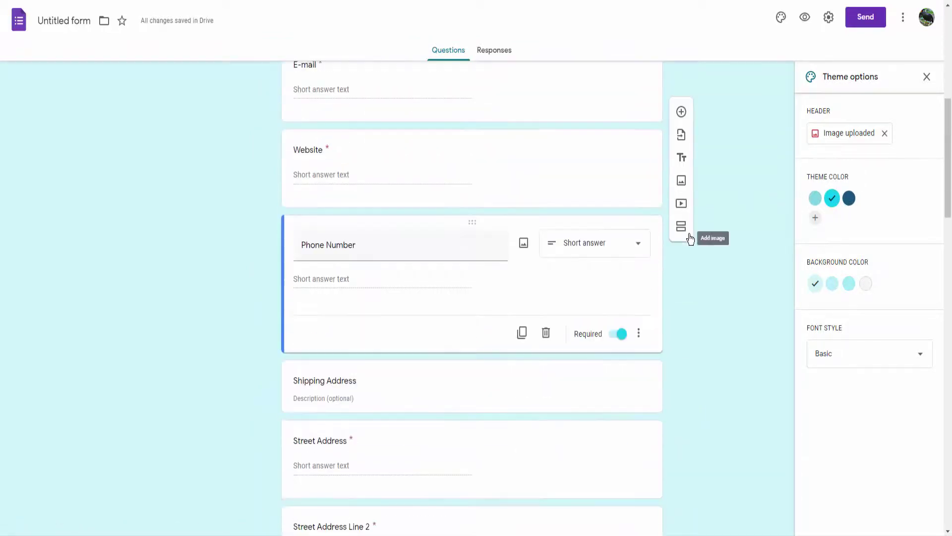
pyautogui.scroll(8, 686, 238)
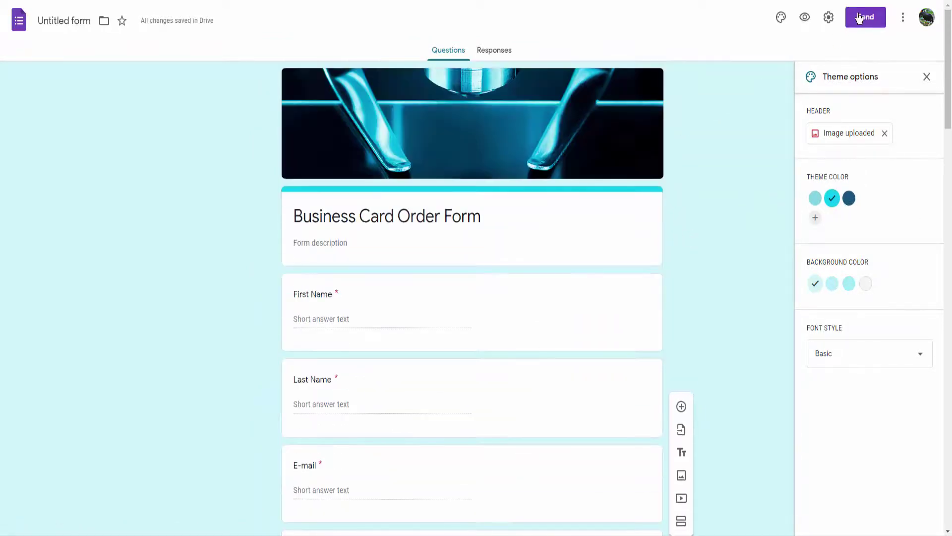
# Copy the form's shortened share link from the Send dialog.
pyautogui.click(865, 17)
pyautogui.click(434, 103)
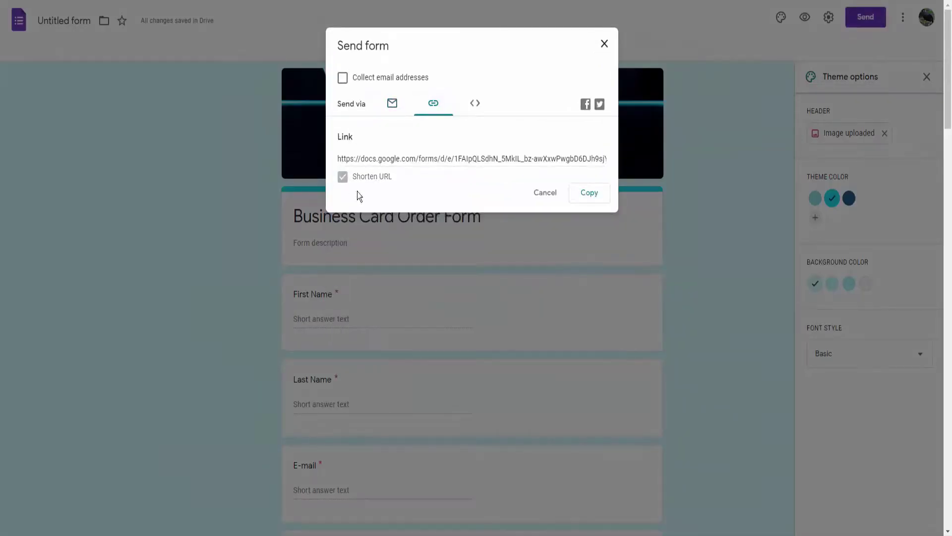
pyautogui.click(589, 193)
pyautogui.click(604, 43)
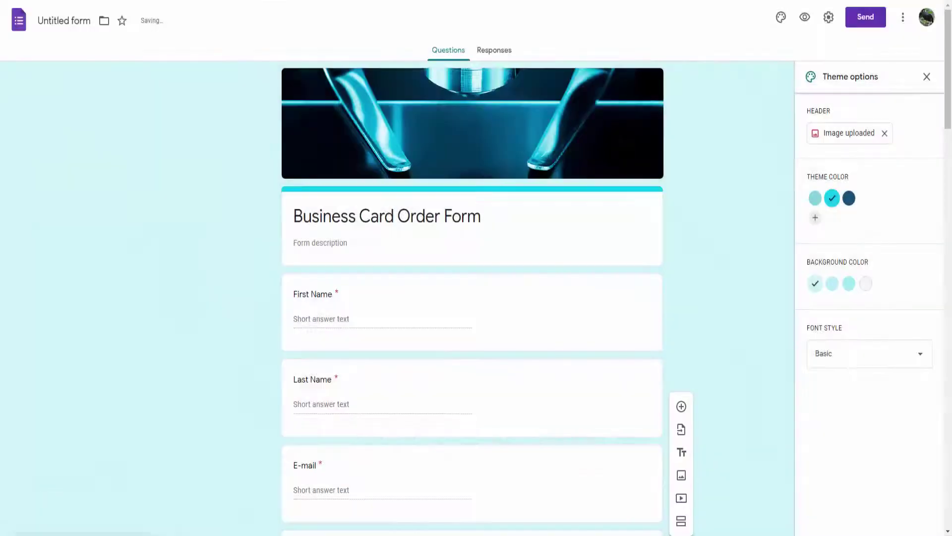
# Load the live order form in a new browser window from the copied link.
pyautogui.hotkey('ctrl', 't')
pyautogui.hotkey('alt', 'f')
pyautogui.click(879, 17)
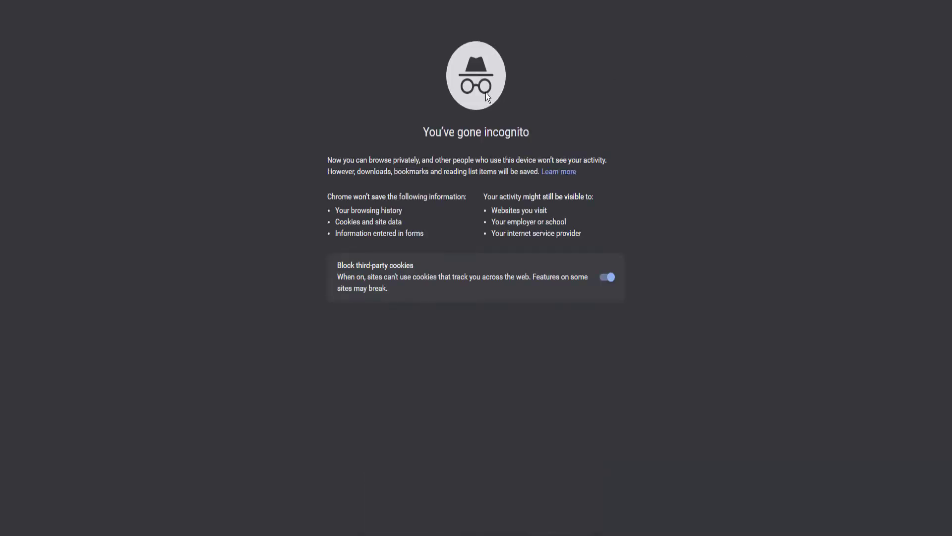
pyautogui.hotkey('ctrl', 'v')
pyautogui.press('Return')
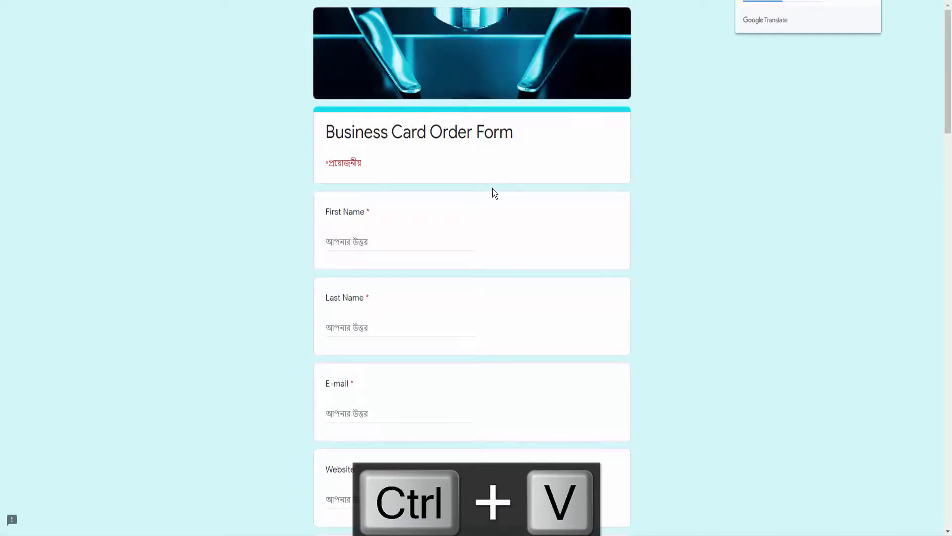
# Fill in First Name, Last Name 's', E-mail 'a' and Website 'www'.
pyautogui.scroll(-9, 492, 190)
pyautogui.scroll(-20, 492, 190)
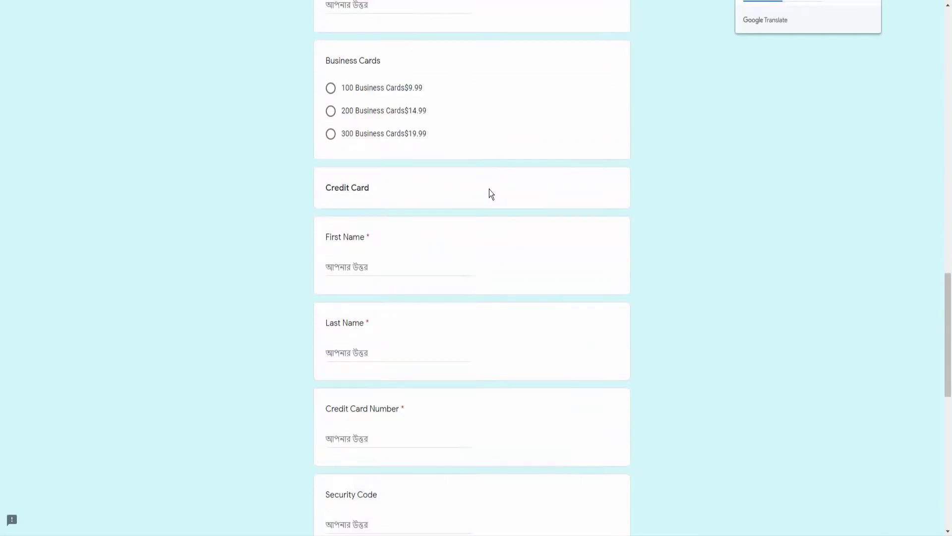
pyautogui.scroll(5, 486, 186)
pyautogui.scroll(15, 486, 188)
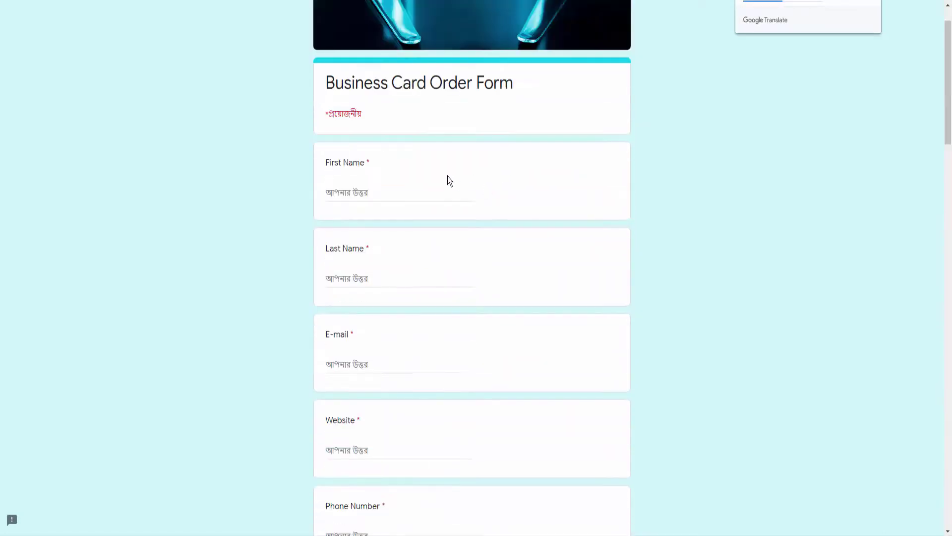
pyautogui.click(340, 192)
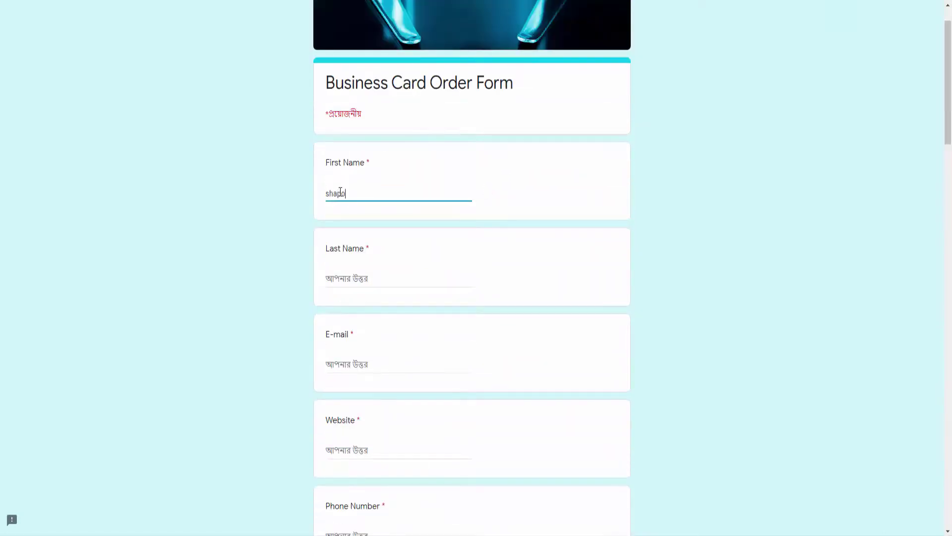
pyautogui.click(358, 278)
pyautogui.write('shekh')
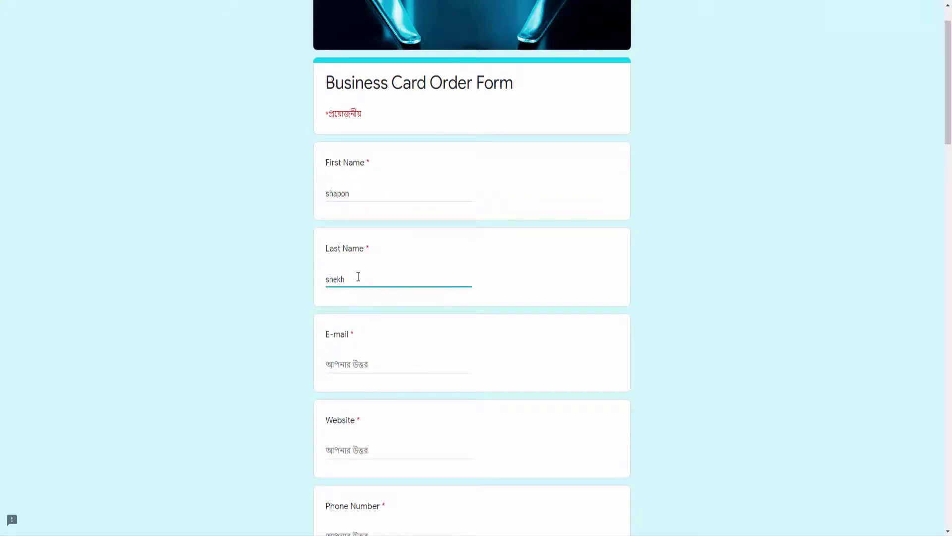
pyautogui.click(351, 365)
pyautogui.write('abc@gmail.com')
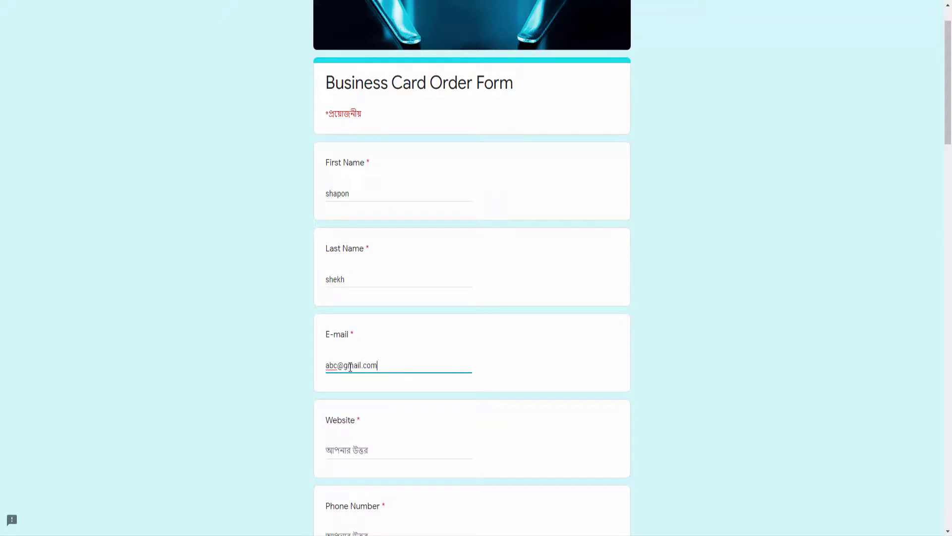
pyautogui.scroll(-1, 350, 367)
pyautogui.click(350, 392)
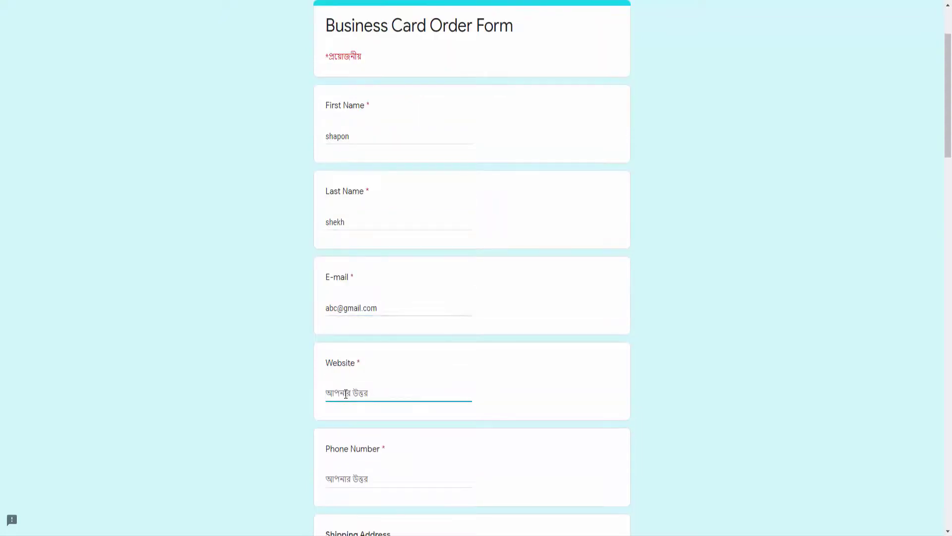
pyautogui.write('www. abc.com')
# Autofill phone and shipping address, and choose 100 Business Cards for $9.99.
pyautogui.scroll(-2, 347, 397)
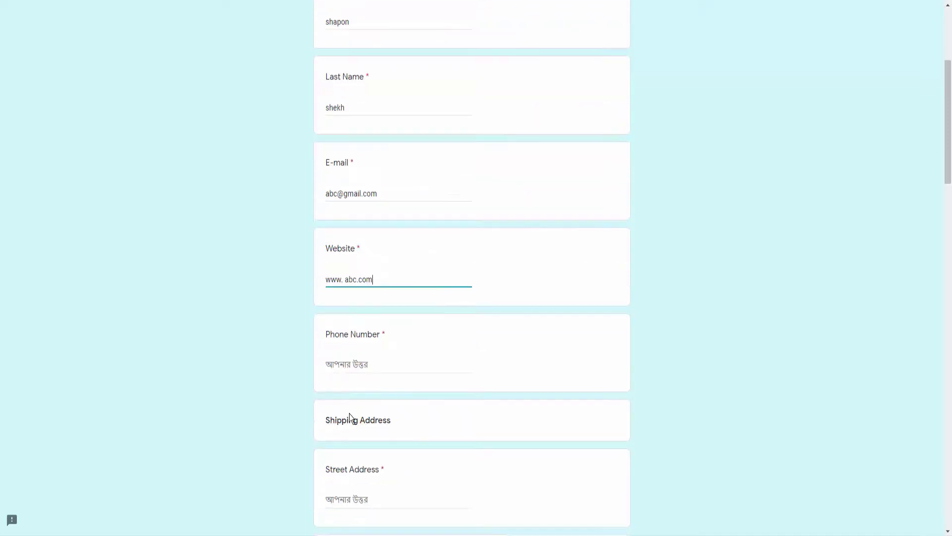
pyautogui.click(355, 363)
pyautogui.click(393, 390)
pyautogui.scroll(-4, 397, 388)
pyautogui.scroll(-7, 397, 389)
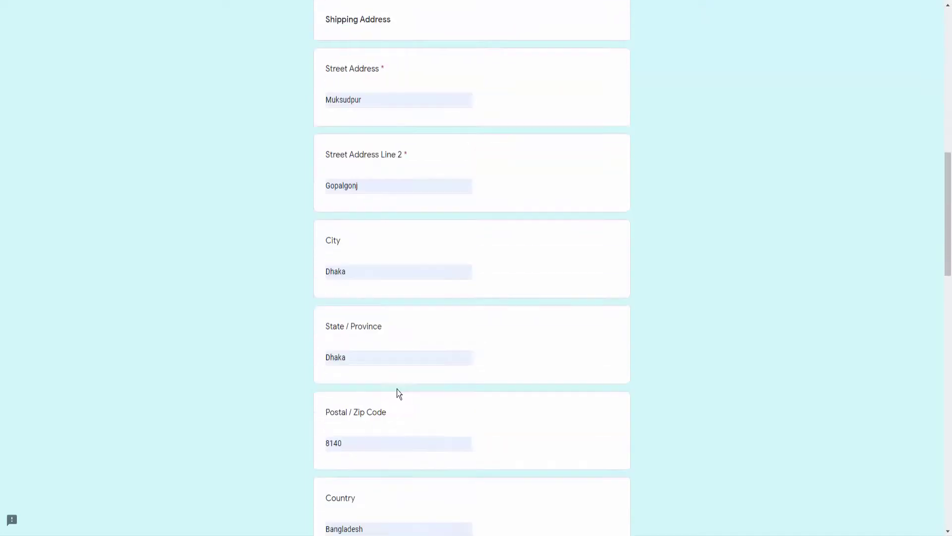
pyautogui.click(330, 438)
pyautogui.scroll(-3, 385, 436)
pyautogui.scroll(-1, 386, 440)
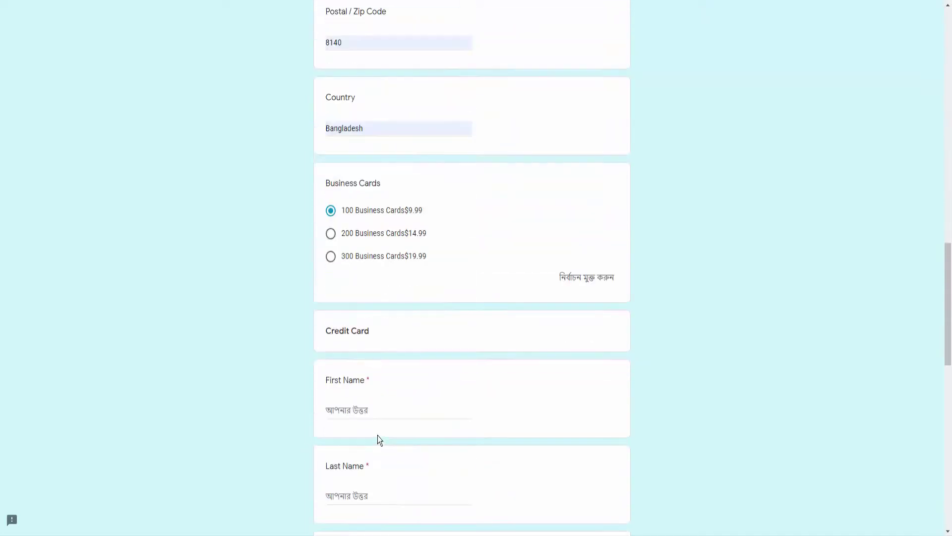
pyautogui.click(367, 412)
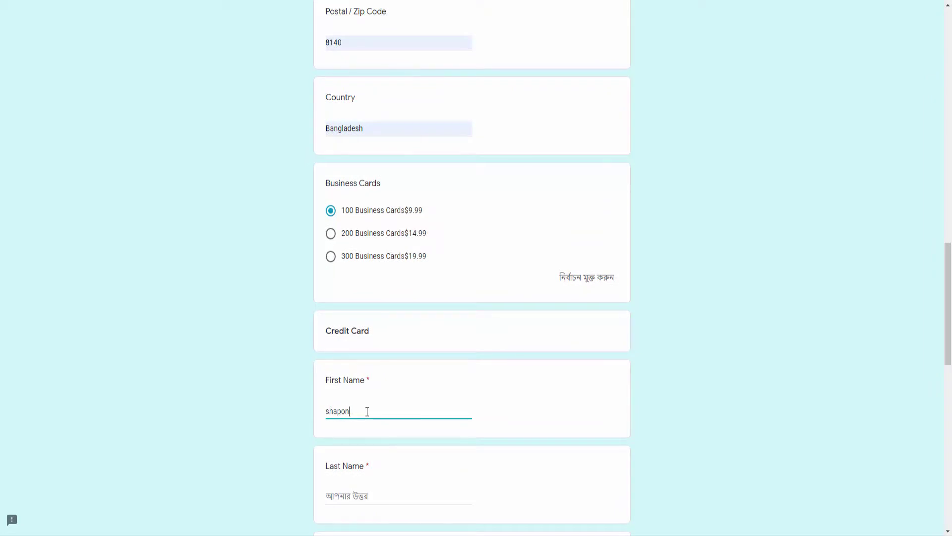
pyautogui.scroll(-2, 368, 411)
pyautogui.click(361, 381)
pyautogui.write('shekh')
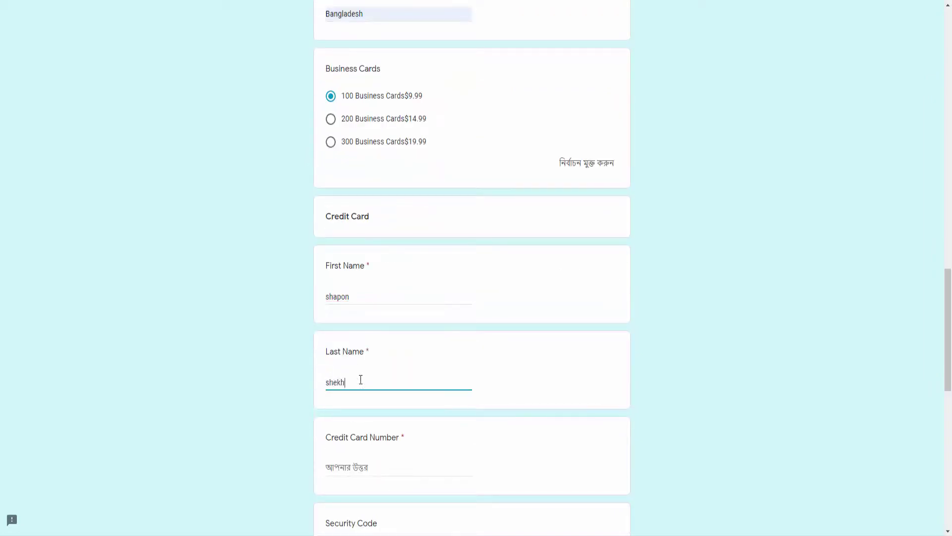
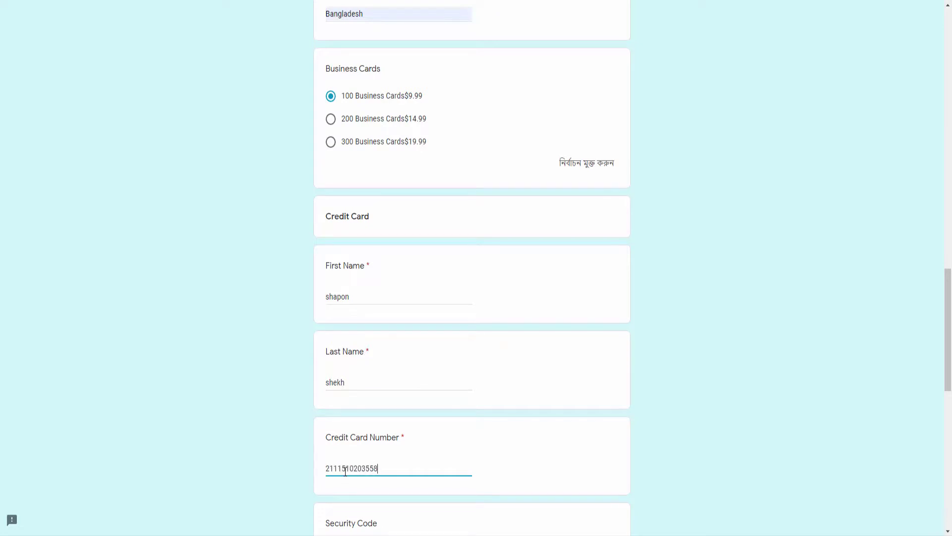
pyautogui.scroll(-2, 345, 471)
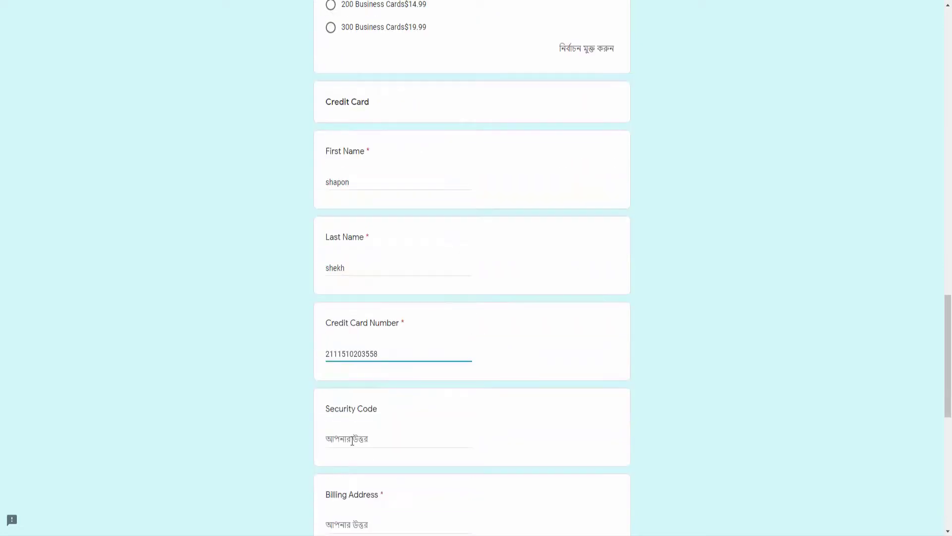
pyautogui.click(352, 441)
pyautogui.write('55542')
# Autofill the billing address fields from saved details and try to submit the order.
pyautogui.scroll(-1, 352, 441)
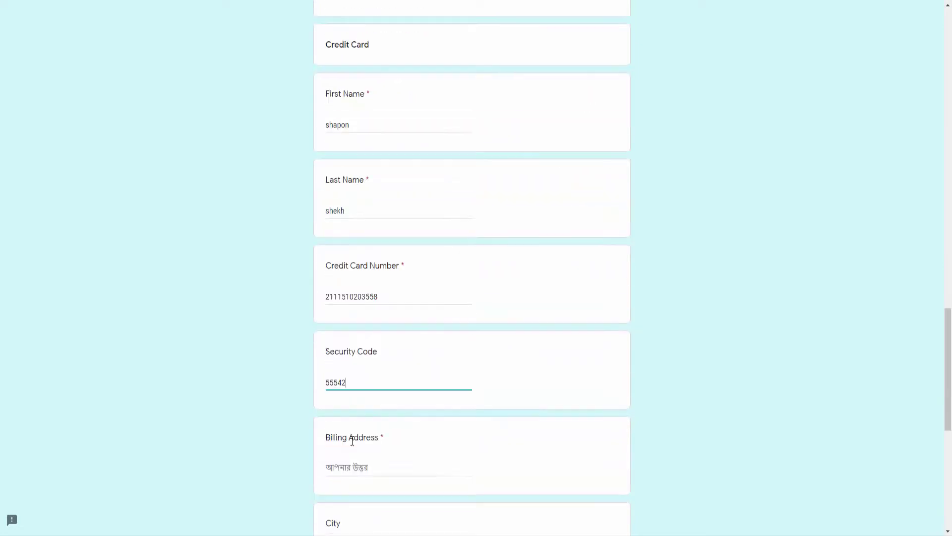
pyautogui.click(355, 465)
pyautogui.click(368, 419)
pyautogui.scroll(-7, 376, 466)
pyautogui.click(337, 441)
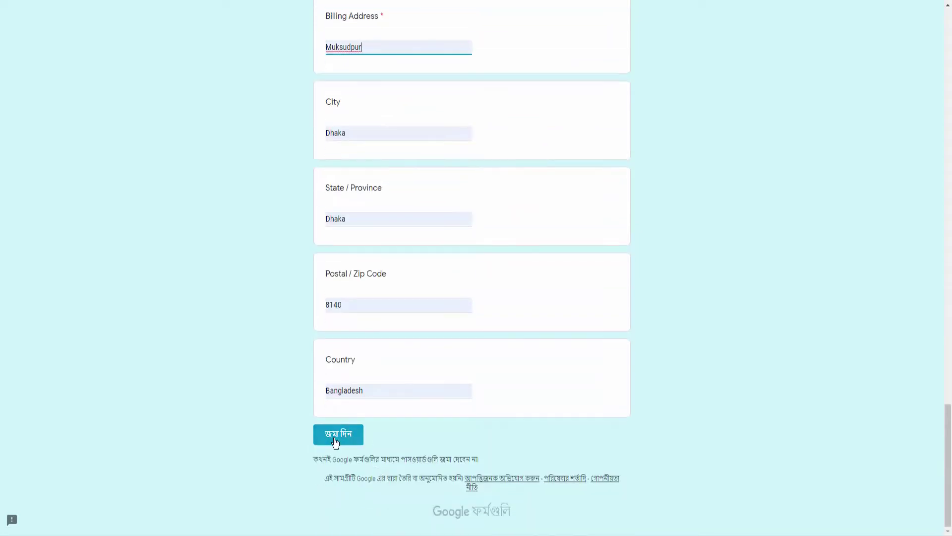
# Submit the completed order and review the response summary in the editor.
pyautogui.scroll(-20, 407, 430)
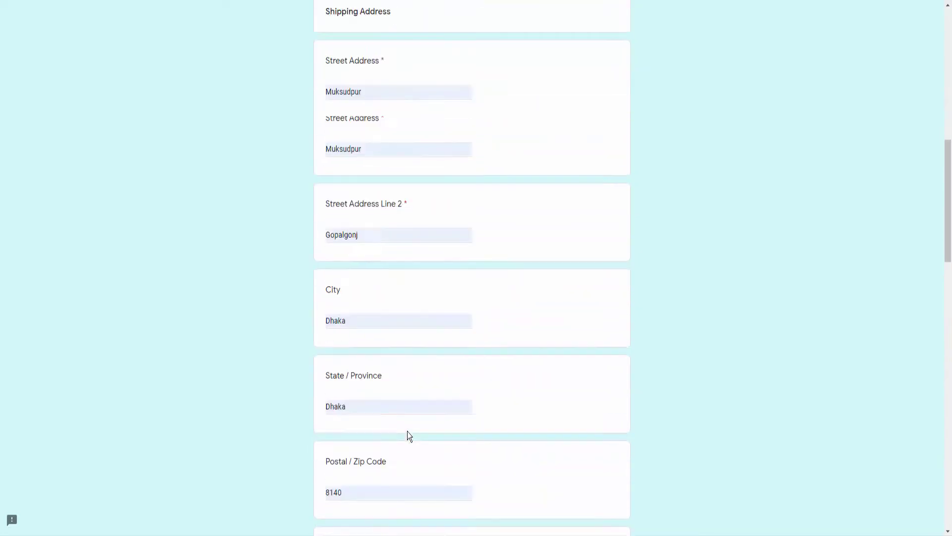
pyautogui.click(361, 453)
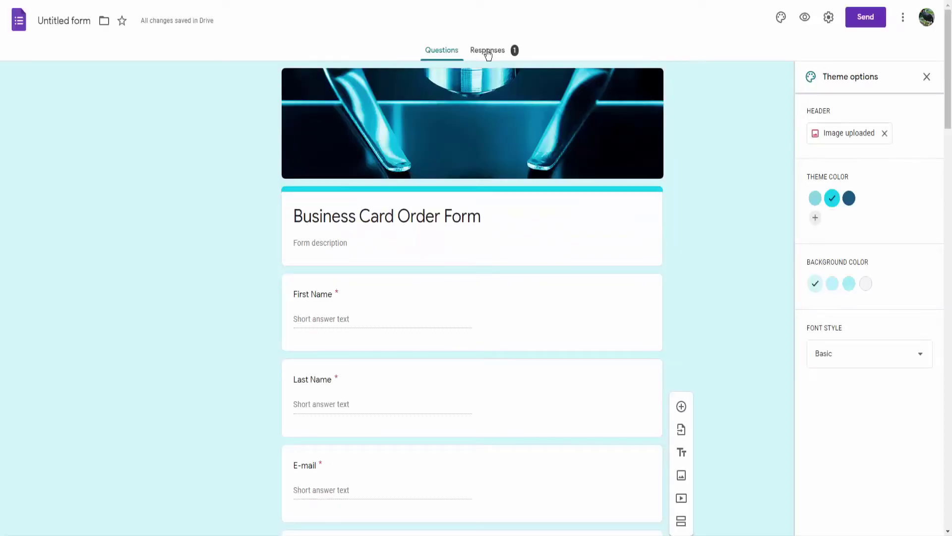
pyautogui.click(487, 51)
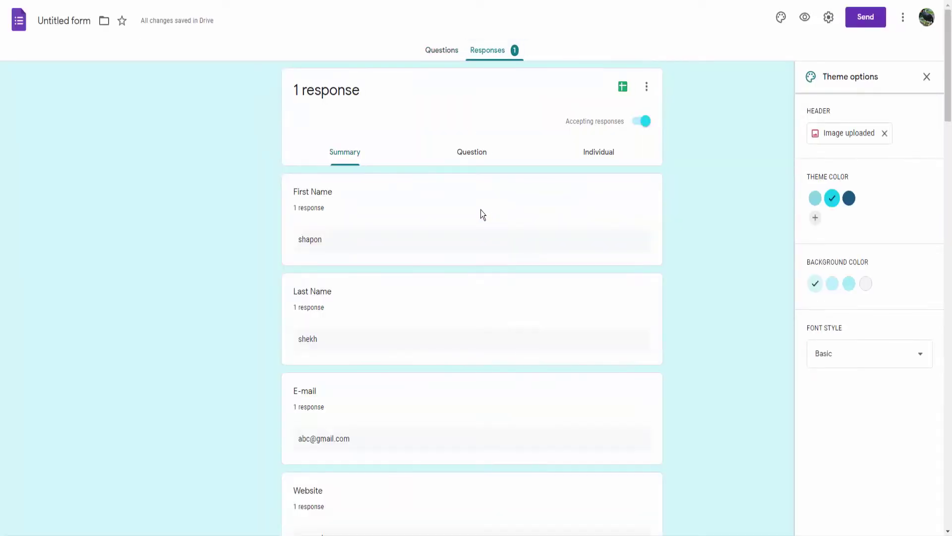
pyautogui.scroll(-5, 452, 224)
pyautogui.scroll(-15, 451, 223)
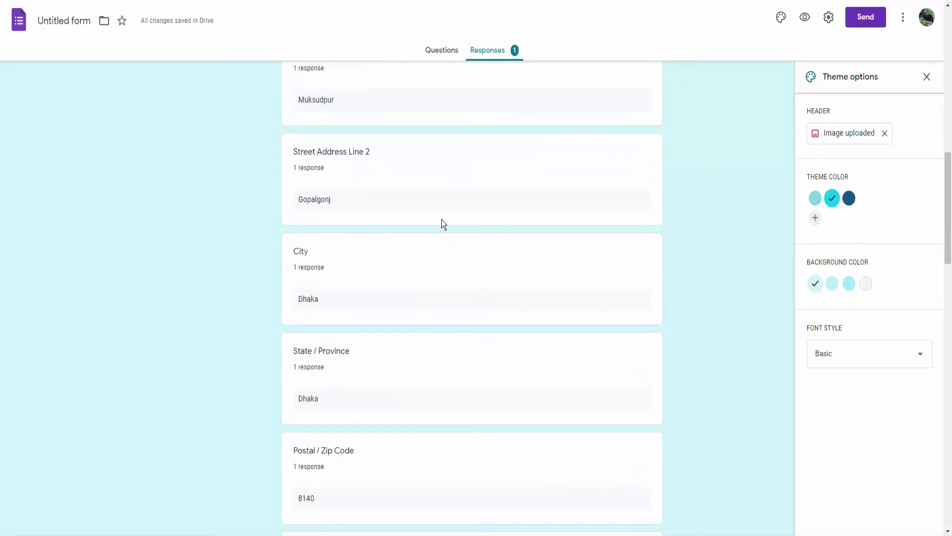
pyautogui.scroll(10, 440, 221)
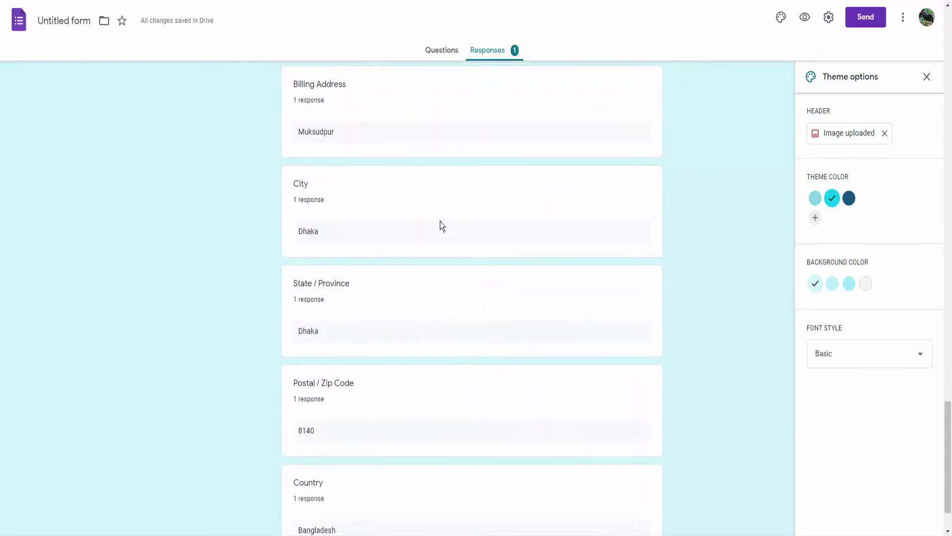
pyautogui.scroll(10, 456, 213)
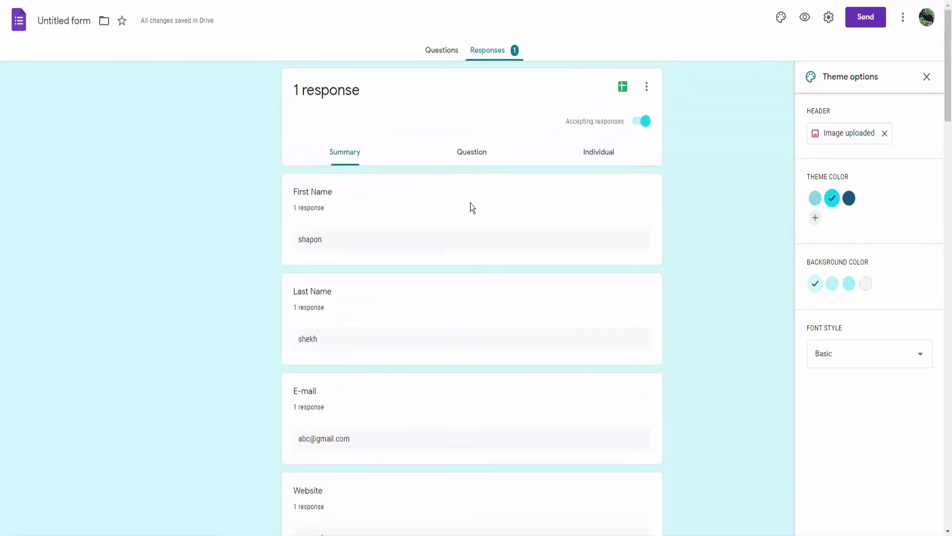
# View the single response individually, then go back to the Questions tab.
pyautogui.click(593, 153)
pyautogui.scroll(-5, 517, 272)
pyautogui.scroll(-20, 517, 272)
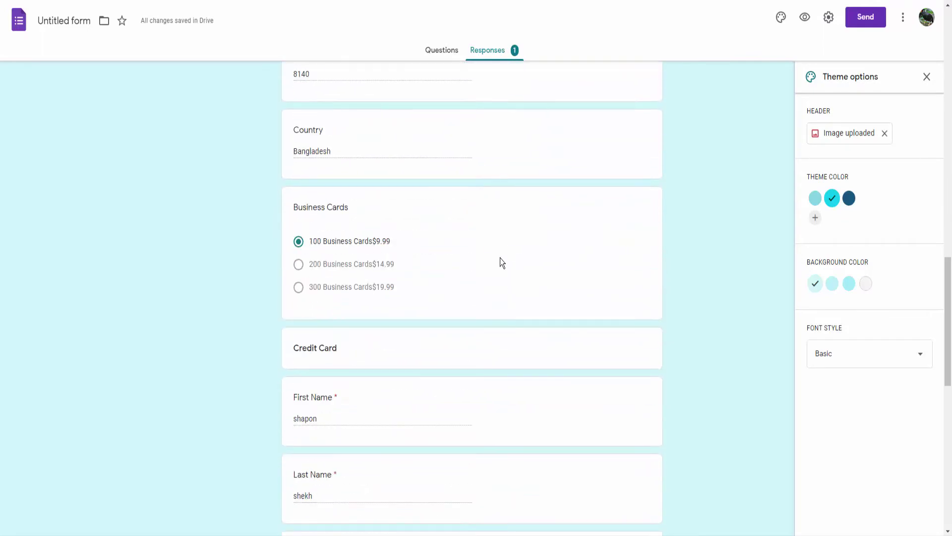
pyautogui.scroll(15, 498, 258)
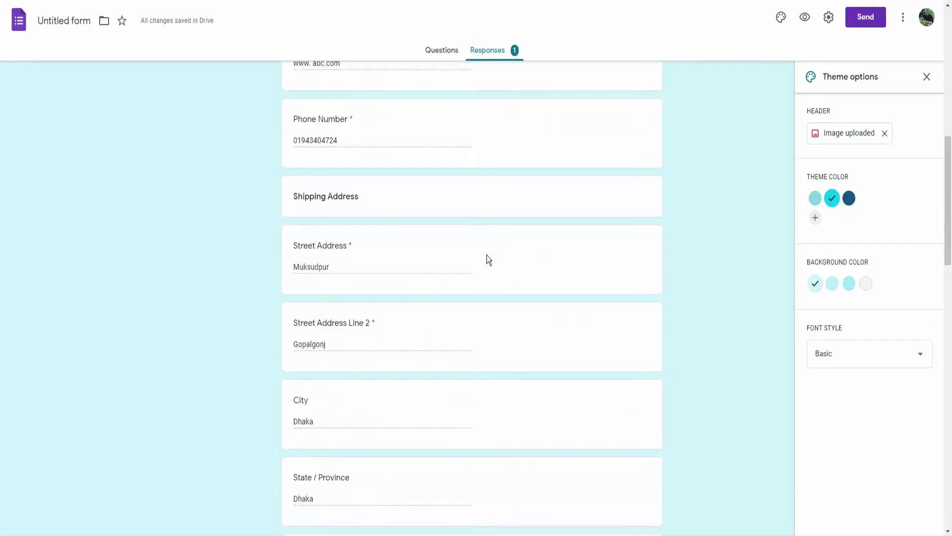
pyautogui.click(441, 50)
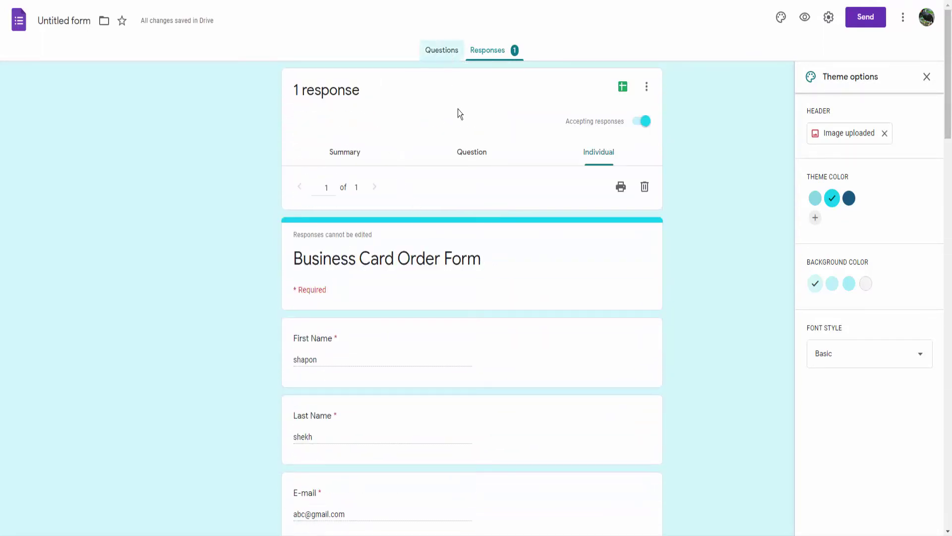